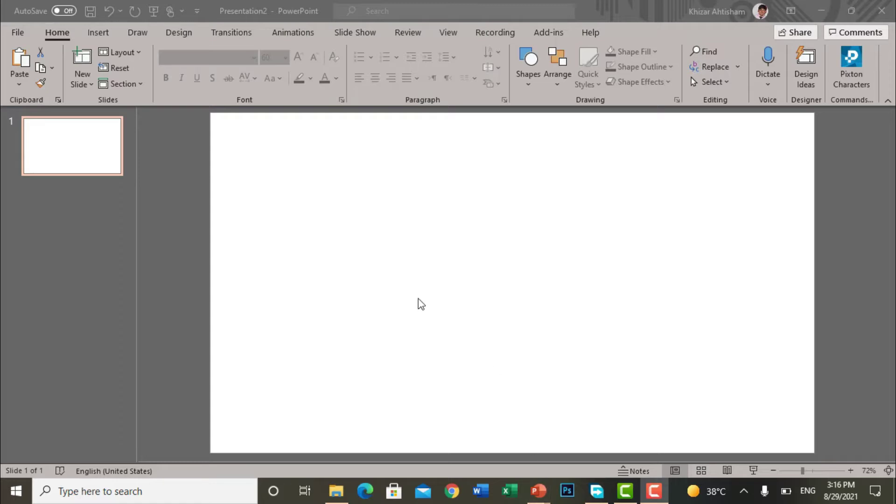
# Search the Office Add-ins store for "pixton".
pyautogui.click(104, 31)
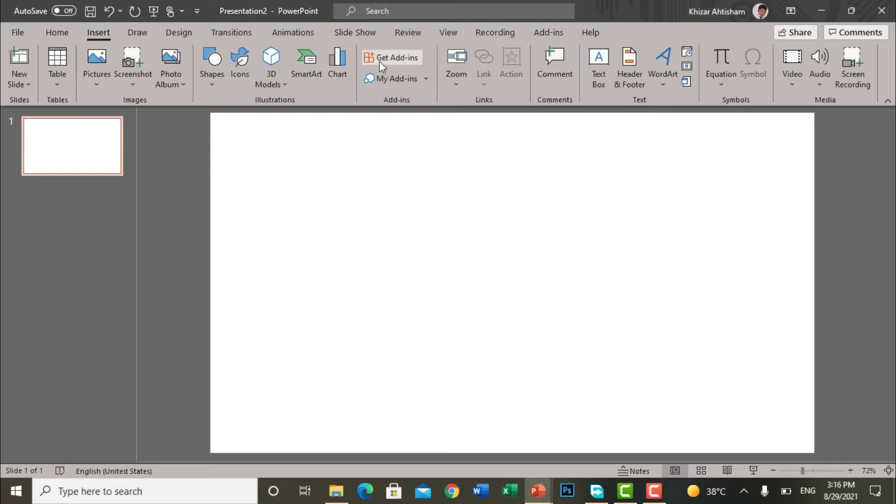
pyautogui.click(382, 55)
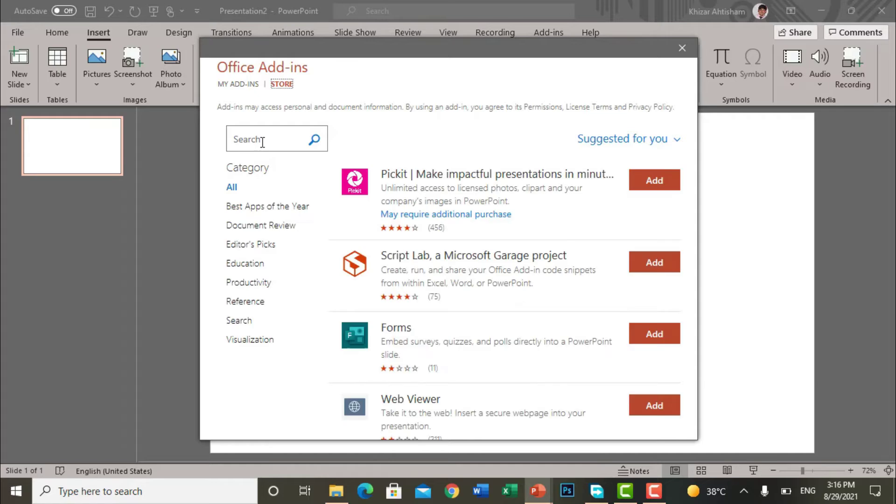
pyautogui.click(262, 142)
pyautogui.write('p')
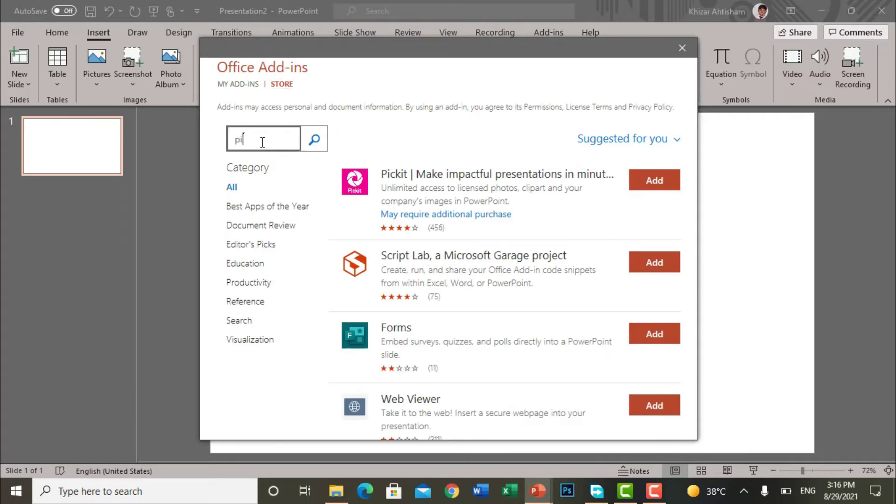
pyautogui.write('ixton')
pyautogui.press('Return')
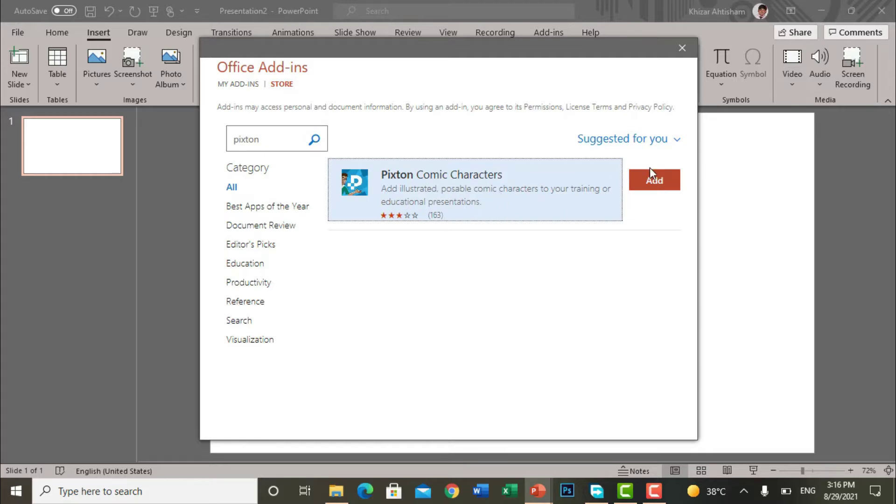
# Add the Pixton Comic Characters add-in, agreeing to its terms and conditions, and dismiss the introductory tip.
pyautogui.click(652, 187)
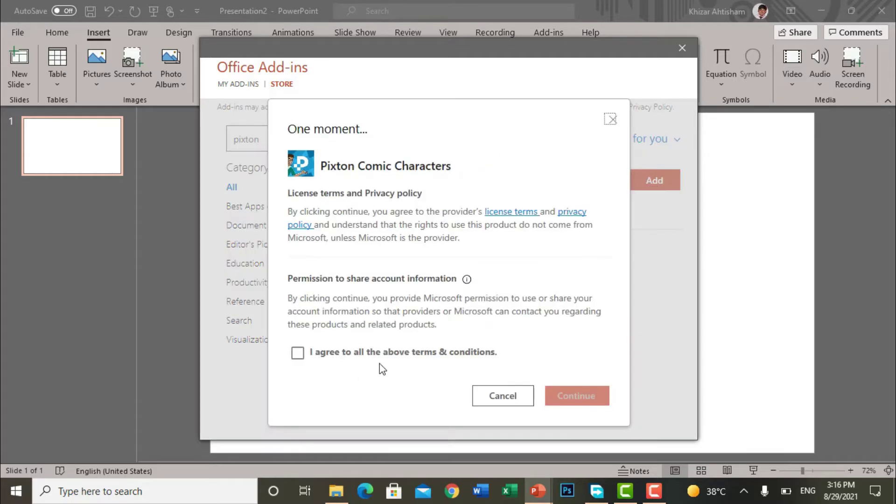
pyautogui.click(297, 353)
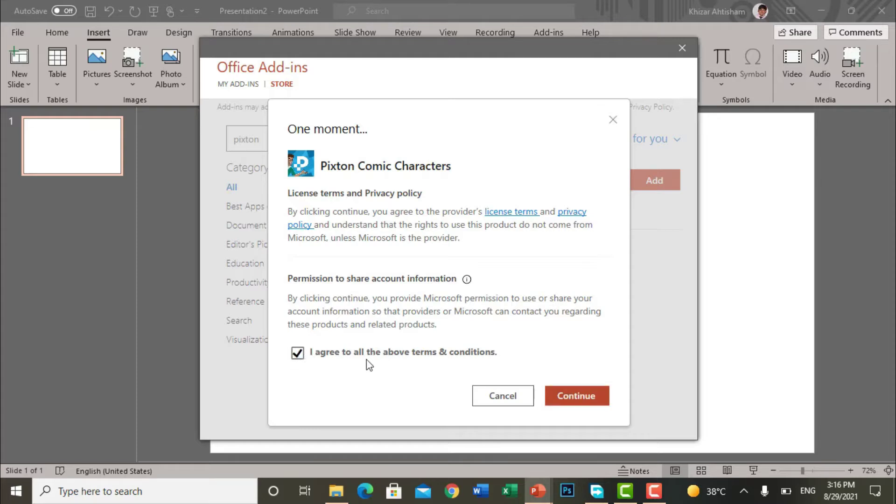
pyautogui.click(569, 395)
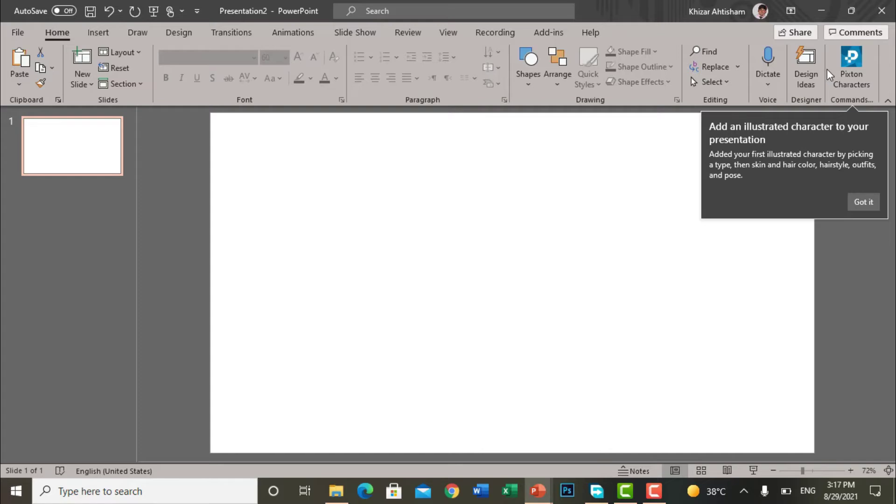
pyautogui.click(863, 202)
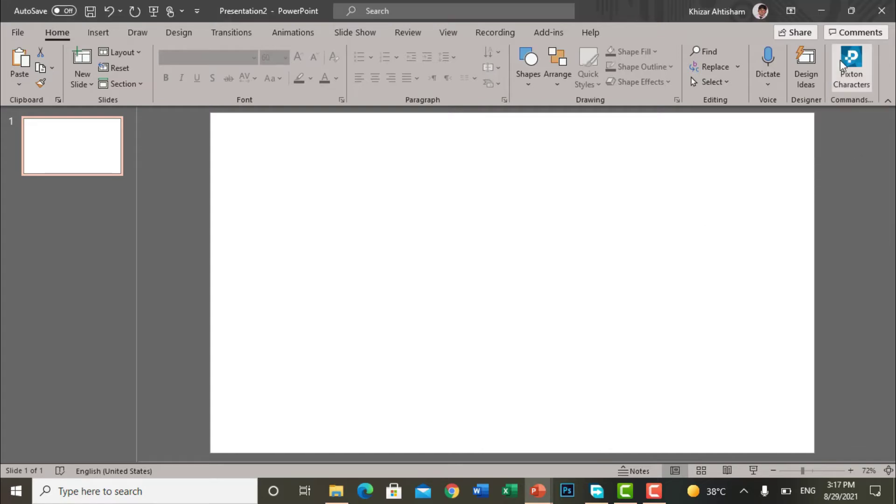
# Start Pixton Characters and choose the slim adult man in a collared shirt as the character type.
pyautogui.click(852, 60)
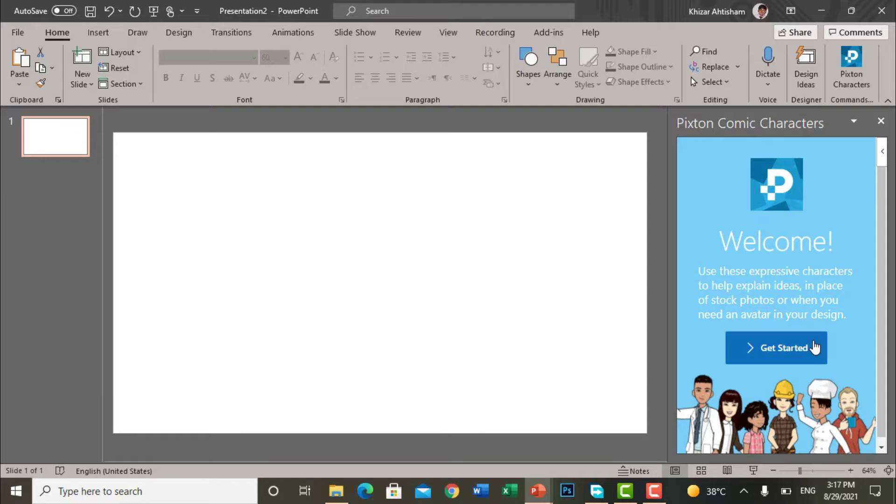
pyautogui.click(810, 348)
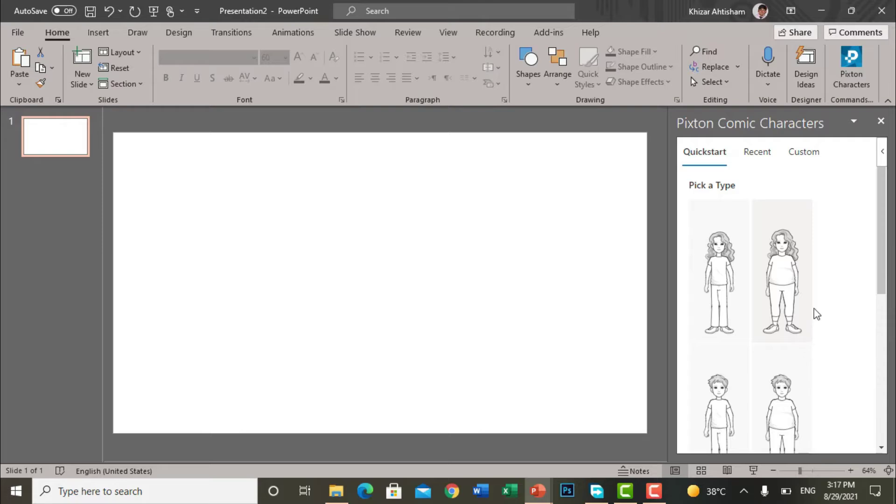
pyautogui.scroll(-1, 817, 312)
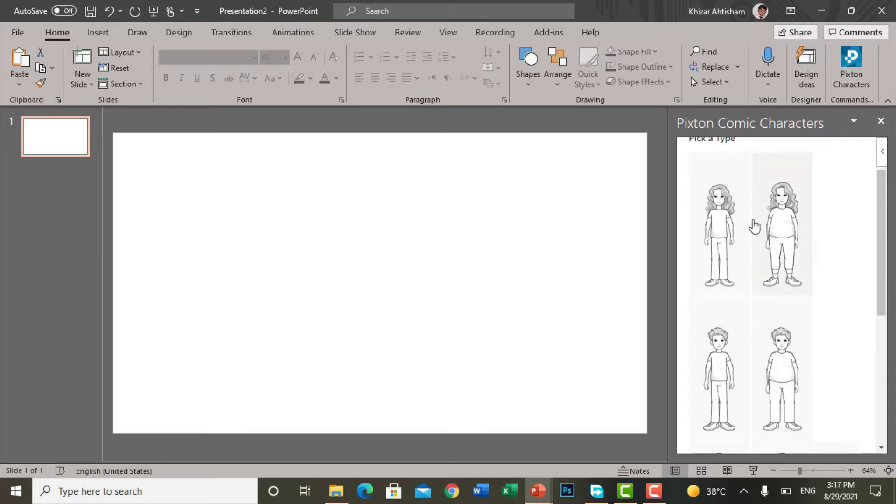
pyautogui.scroll(-4, 775, 254)
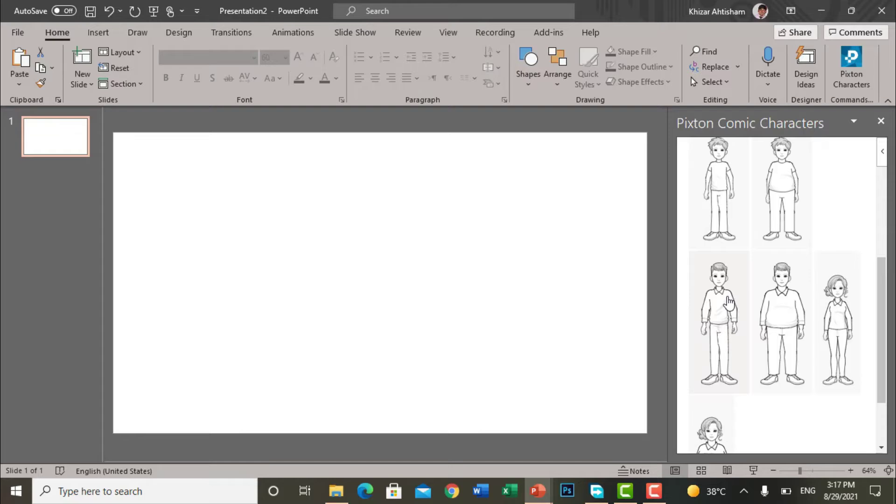
pyautogui.scroll(-1, 728, 303)
pyautogui.scroll(-1, 765, 275)
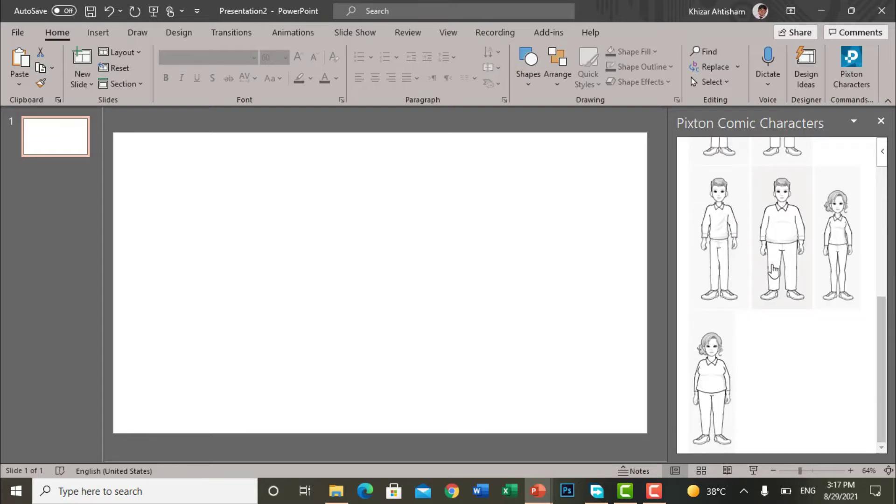
pyautogui.scroll(5, 770, 296)
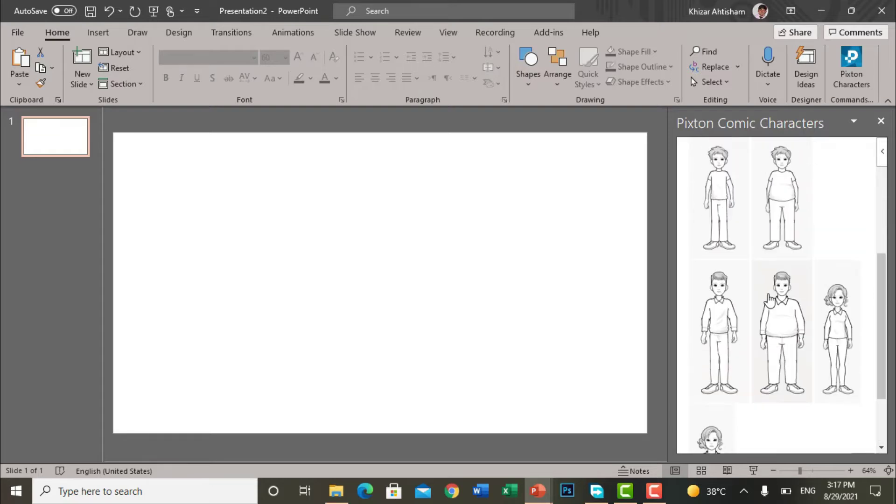
pyautogui.scroll(-2, 769, 294)
pyautogui.scroll(-2, 776, 304)
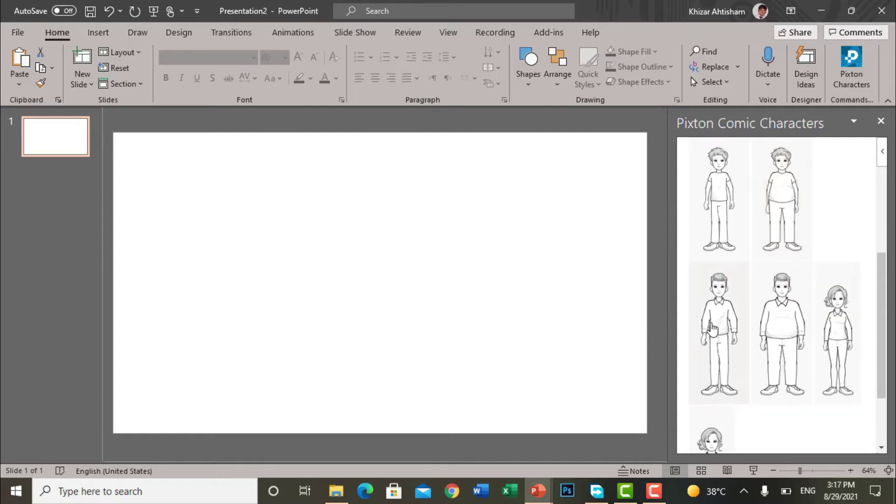
pyautogui.click(721, 305)
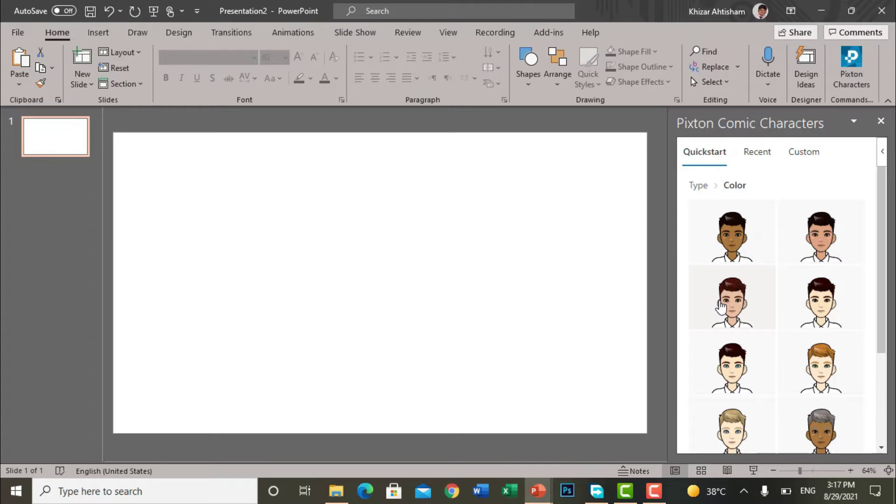
# Give the character the medium skin tone with reddish-brown hair and the short, swept-up hairstyle without a beard.
pyautogui.scroll(-3, 722, 303)
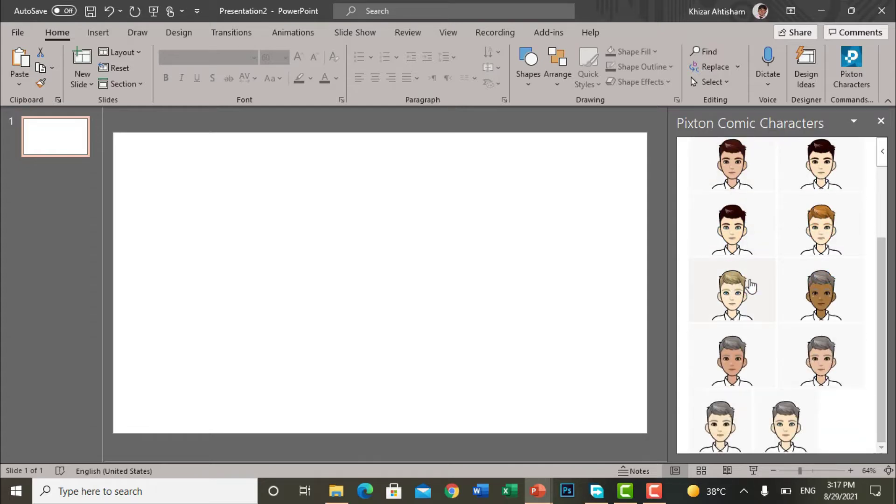
pyautogui.scroll(3, 750, 286)
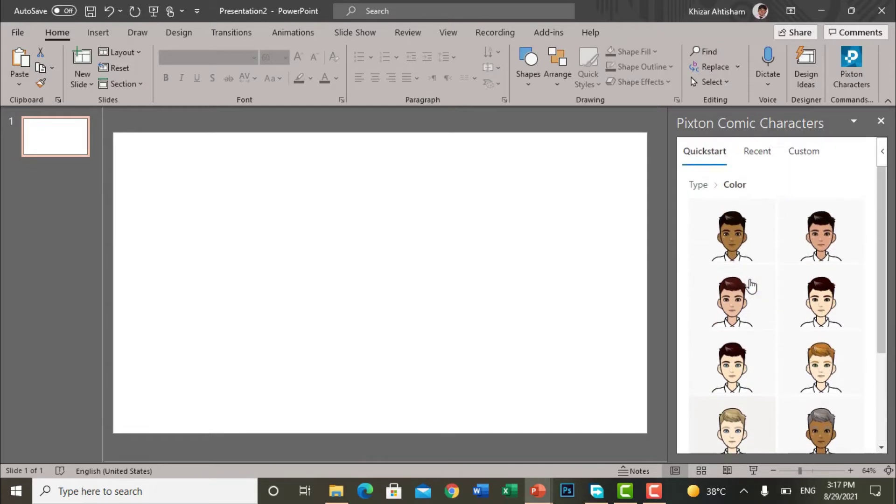
pyautogui.click(733, 301)
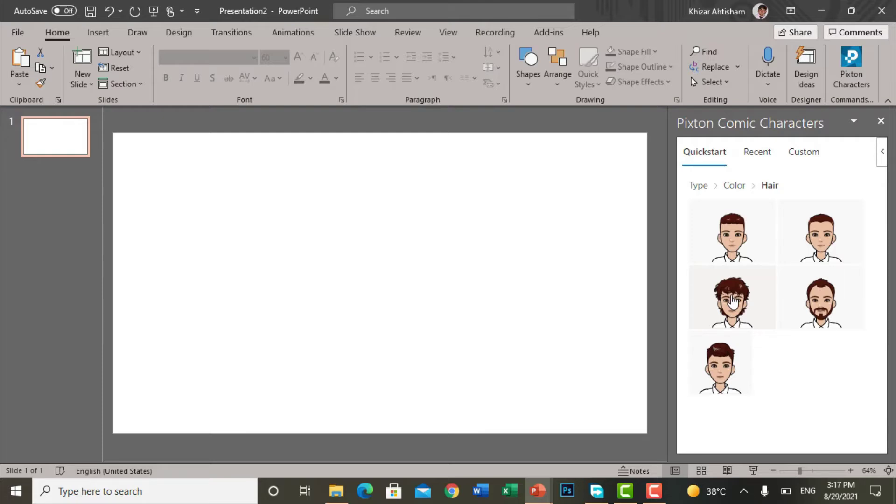
pyautogui.click(716, 363)
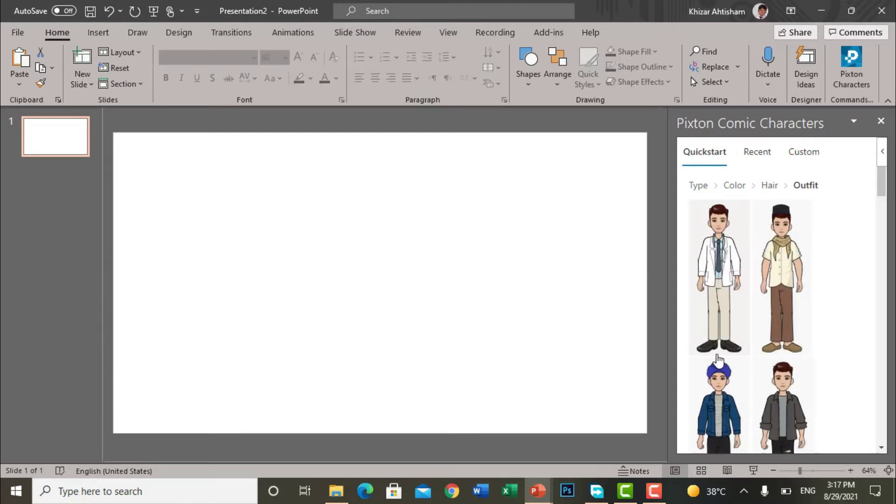
# Choose the outfit with the pale dress shirt, dark tie and navy trousers for the character.
pyautogui.scroll(-9, 734, 334)
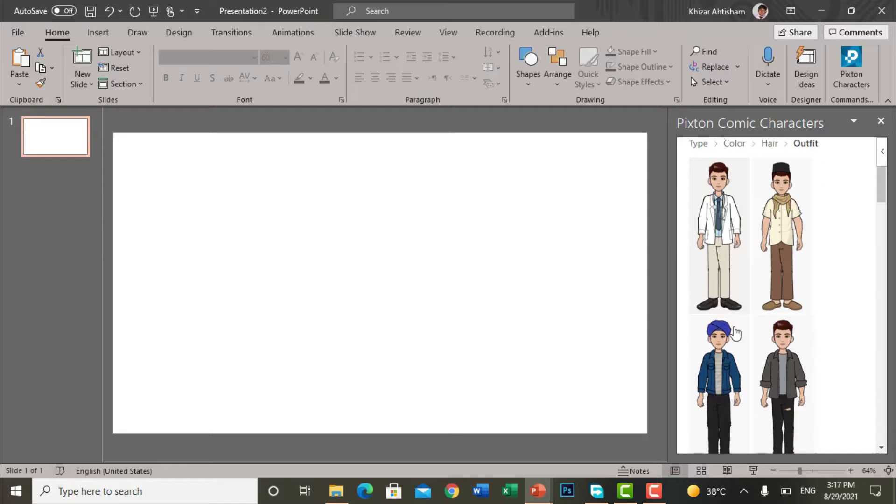
pyautogui.scroll(-6, 734, 329)
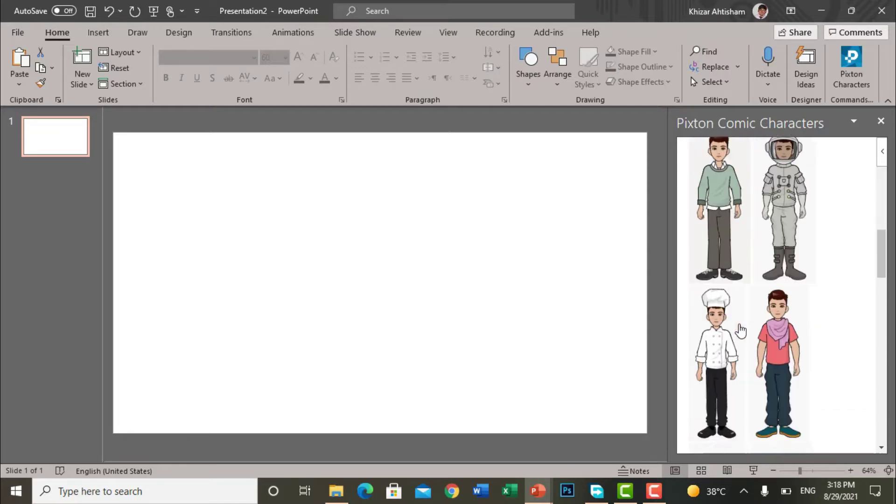
pyautogui.scroll(-15, 748, 335)
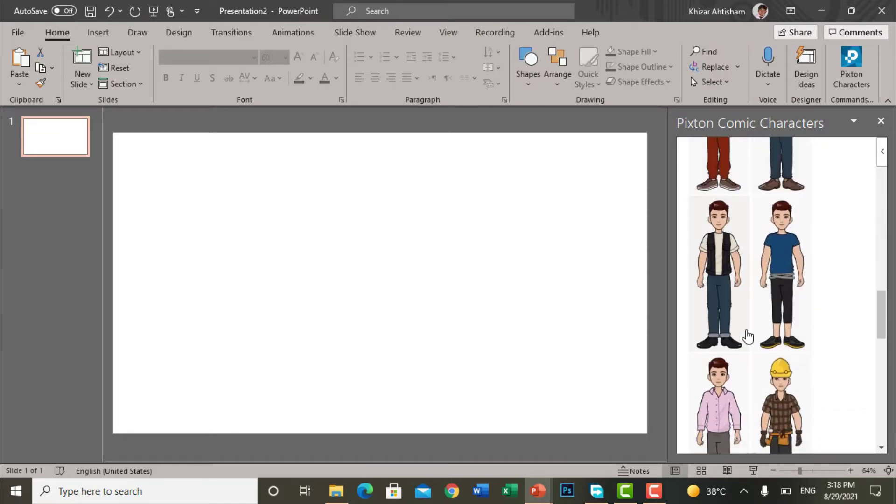
pyautogui.scroll(12, 754, 338)
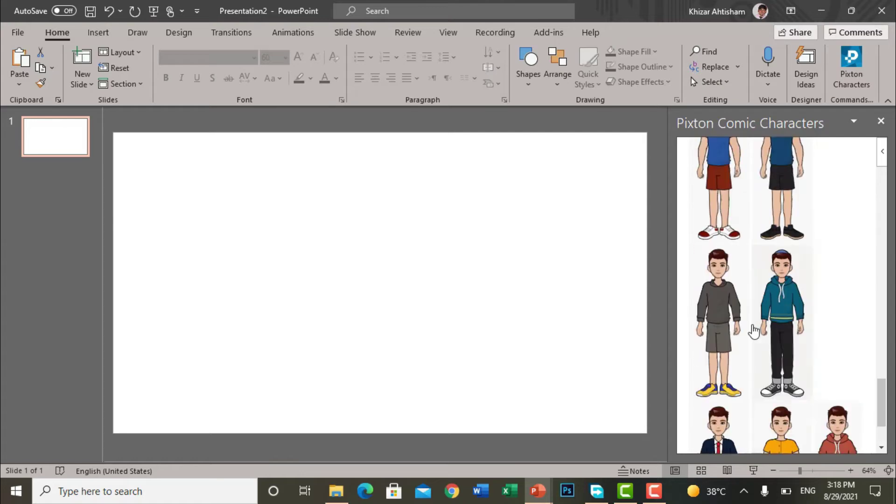
pyautogui.scroll(10, 744, 326)
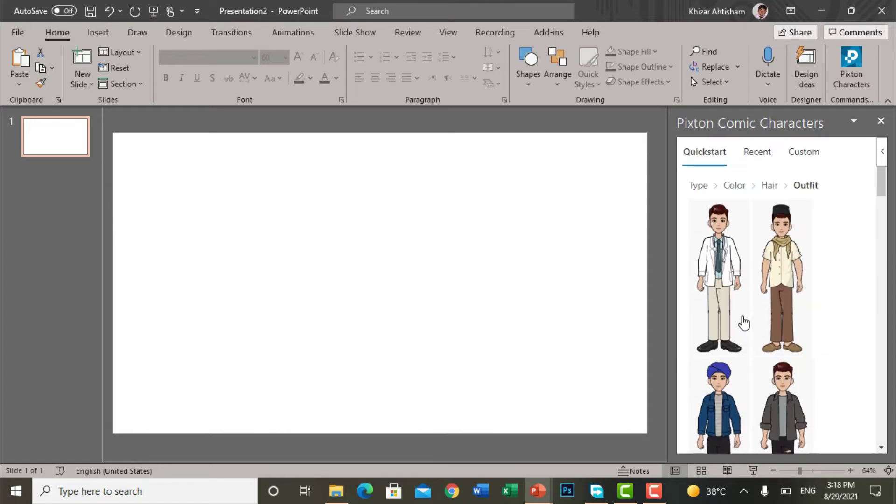
pyautogui.scroll(-5, 791, 300)
pyautogui.scroll(-10, 792, 300)
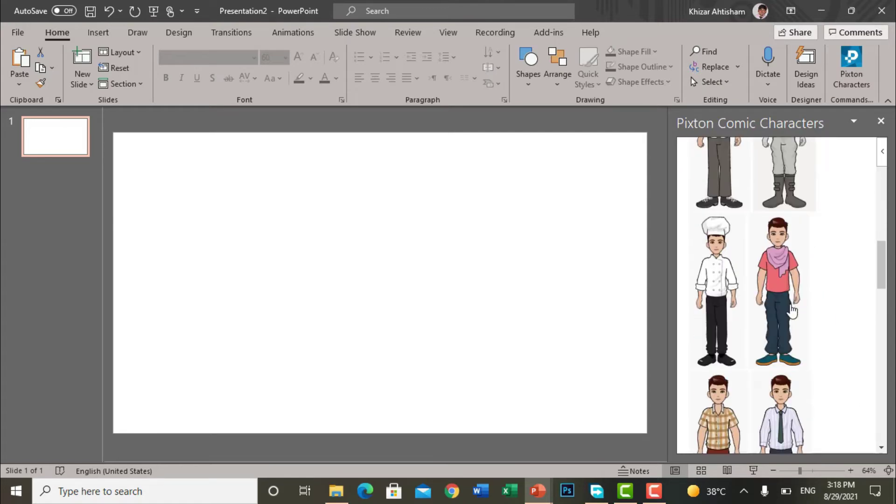
pyautogui.click(781, 322)
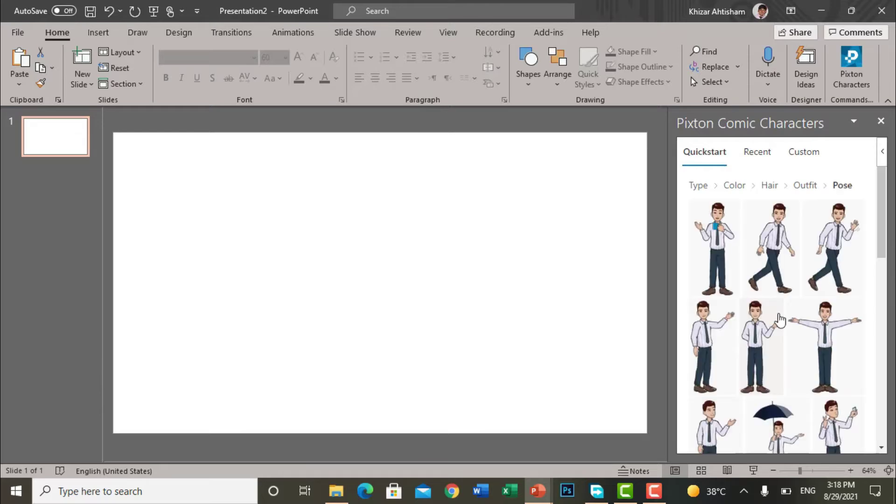
# Look through the available poses for the character in shirt and tie.
pyautogui.scroll(-4, 800, 285)
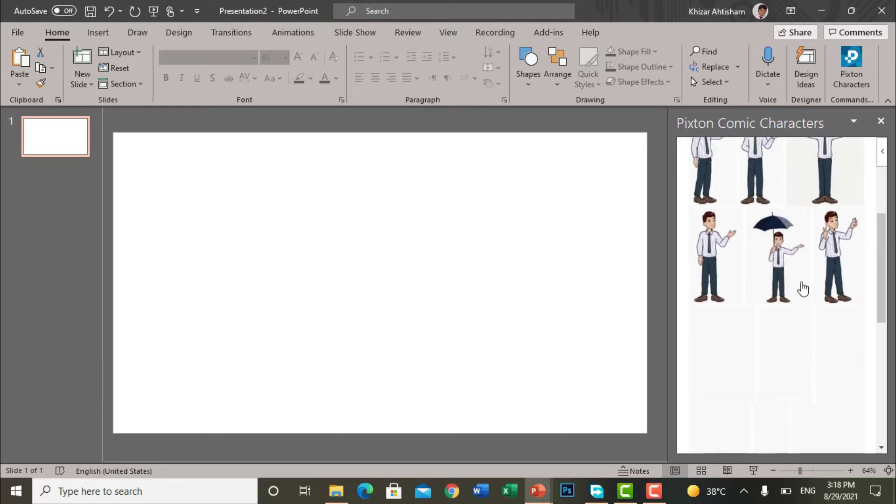
pyautogui.scroll(-5, 802, 290)
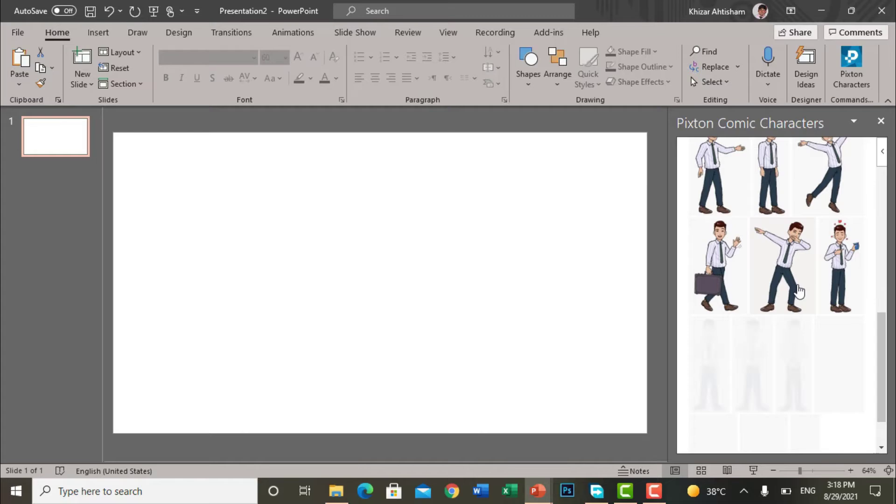
pyautogui.scroll(5, 800, 292)
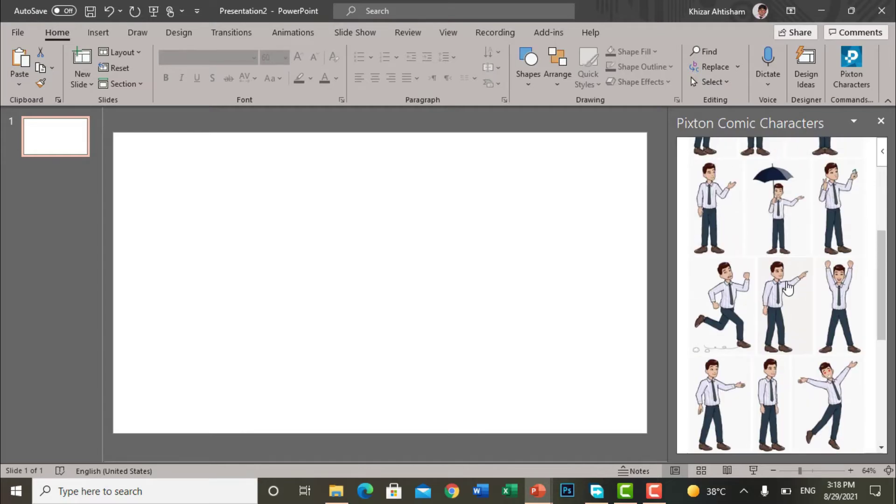
pyautogui.scroll(3, 788, 288)
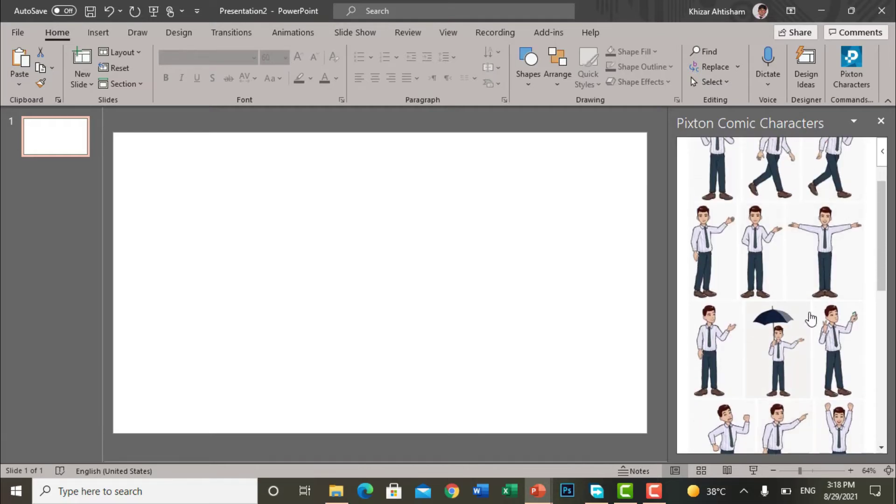
pyautogui.scroll(-1, 779, 333)
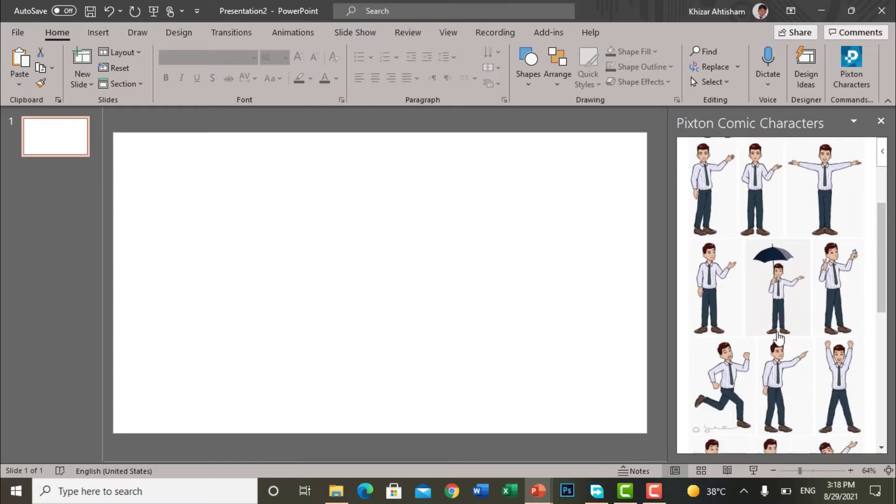
pyautogui.scroll(-4, 778, 337)
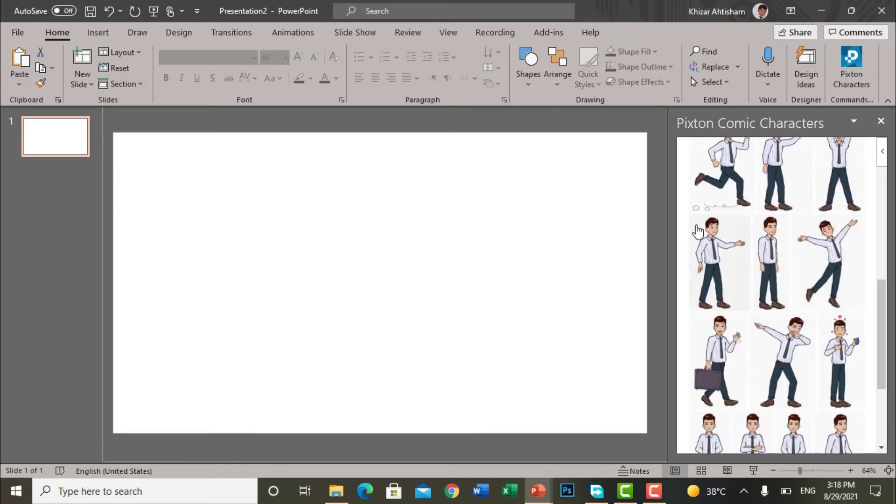
pyautogui.scroll(-3, 747, 236)
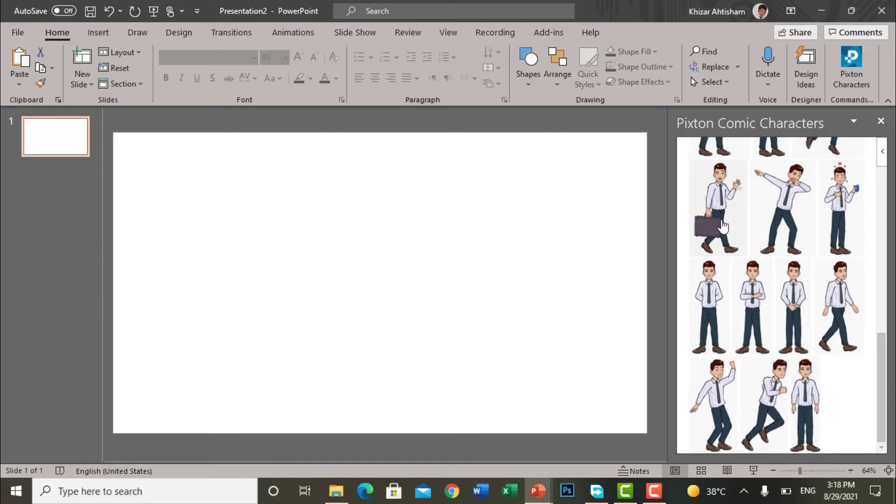
pyautogui.scroll(6, 748, 237)
pyautogui.scroll(2, 748, 237)
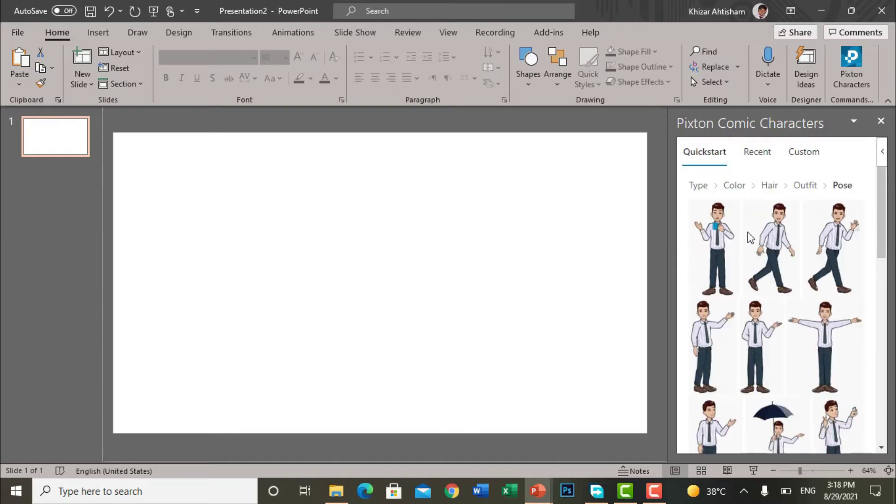
# Insert the walking, waving pose on the slide, shrink it to about 4.13" by 2.41", and place it left of centre.
pyautogui.click(834, 229)
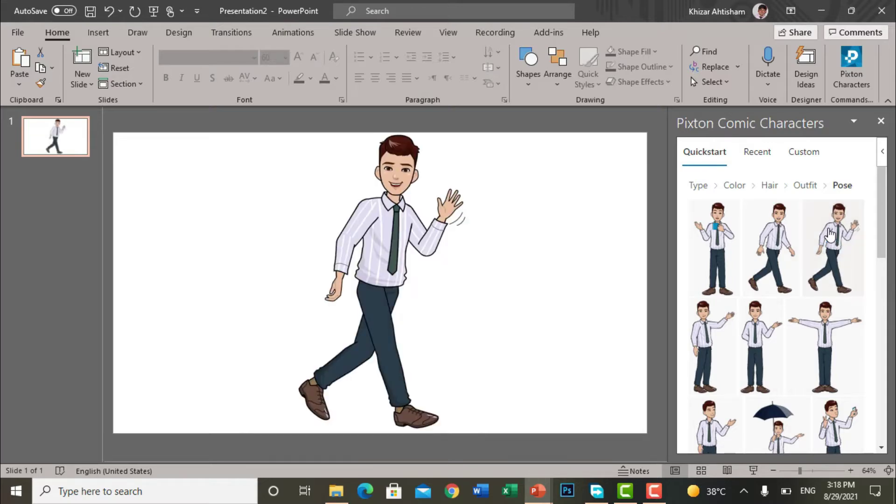
pyautogui.click(401, 254)
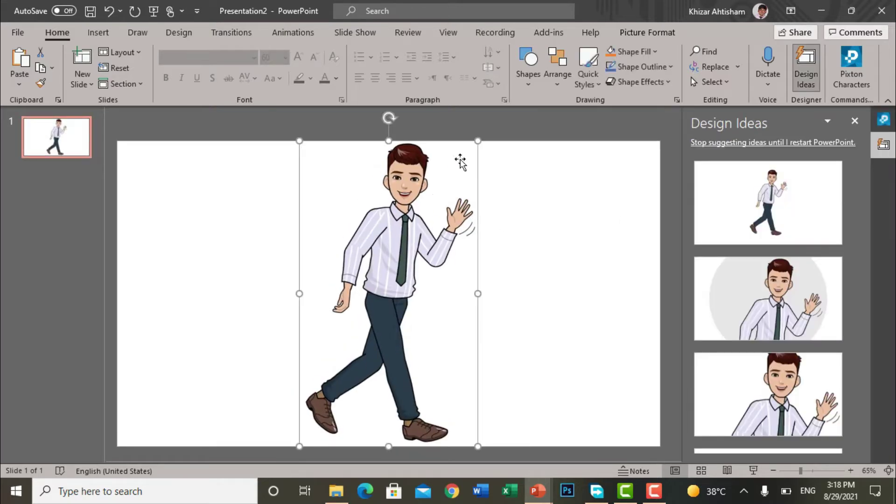
pyautogui.moveTo(479, 143); pyautogui.dragTo(398, 266)
pyautogui.moveTo(353, 300); pyautogui.dragTo(316, 246)
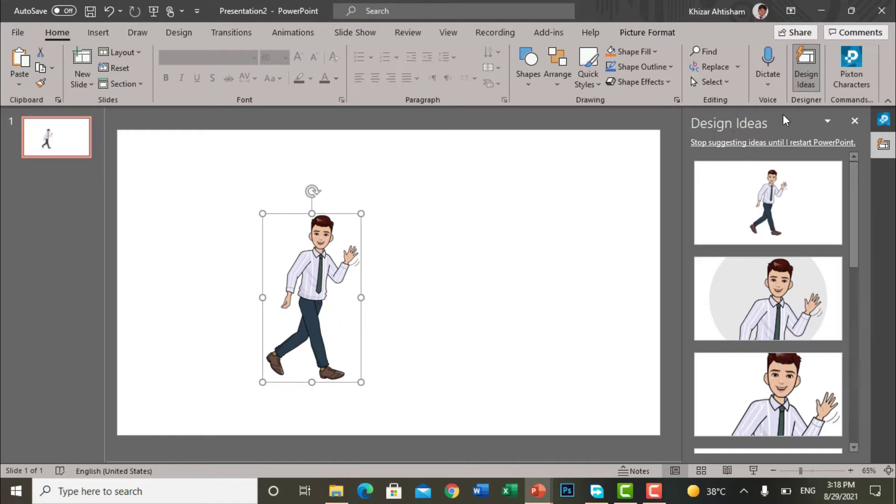
pyautogui.click(849, 113)
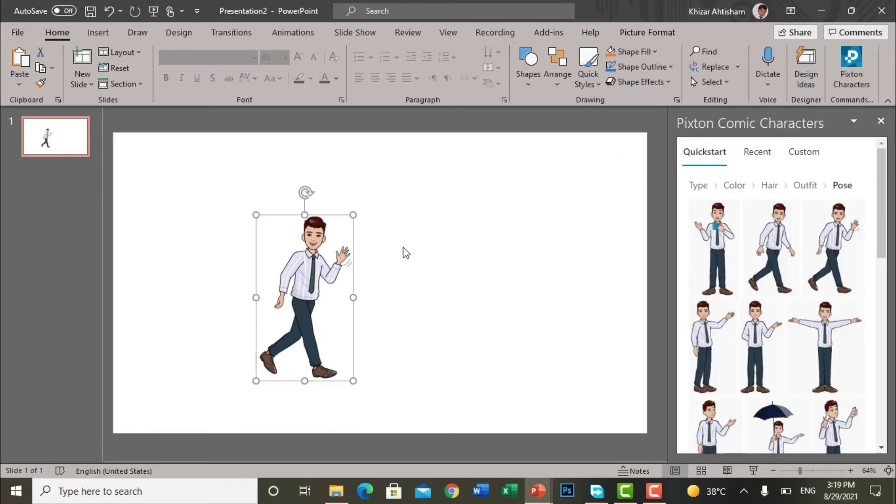
# Insert the cartoon school building picture from the Desktop folder and position it partly over the walking character.
pyautogui.click(95, 32)
pyautogui.click(95, 70)
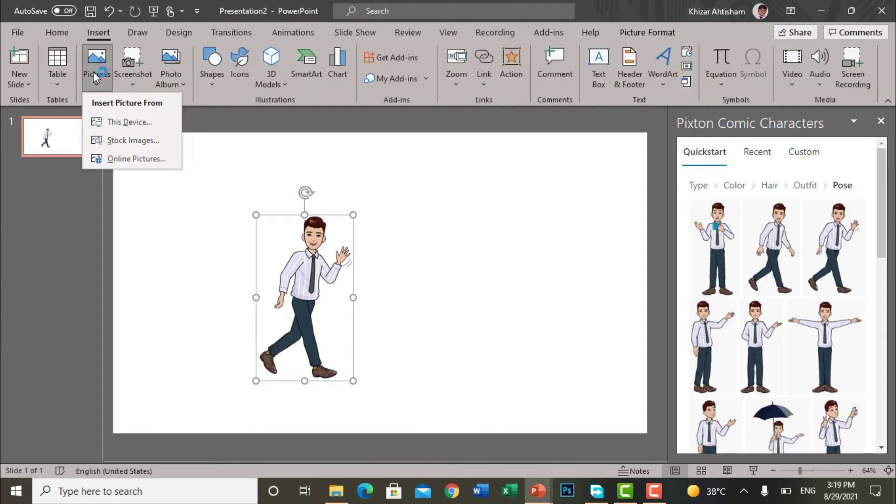
pyautogui.click(127, 123)
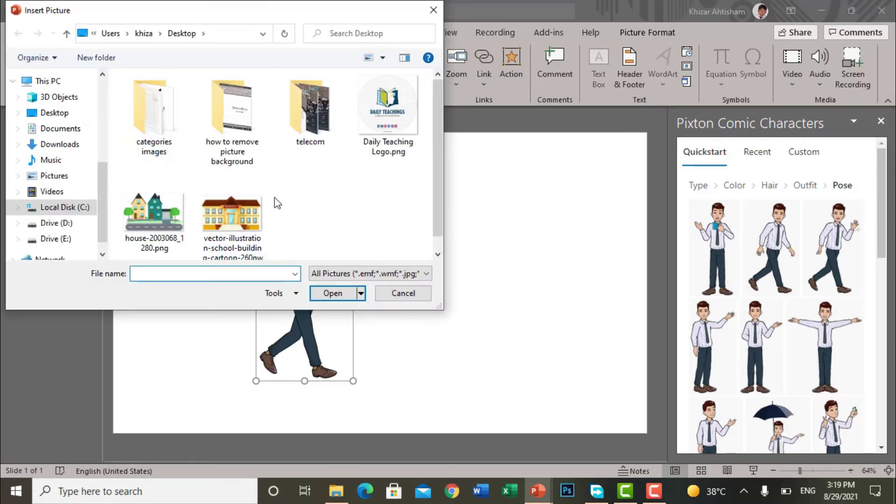
pyautogui.click(239, 221)
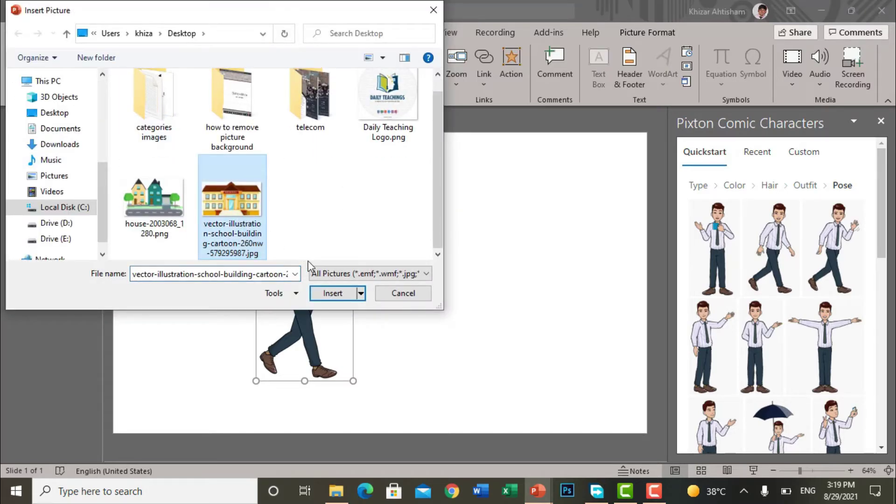
pyautogui.click(345, 295)
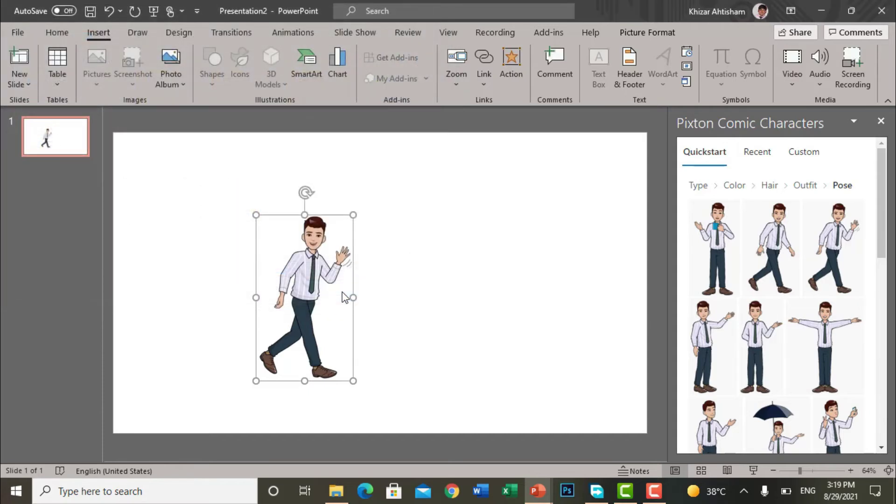
pyautogui.moveTo(345, 282); pyautogui.dragTo(375, 282)
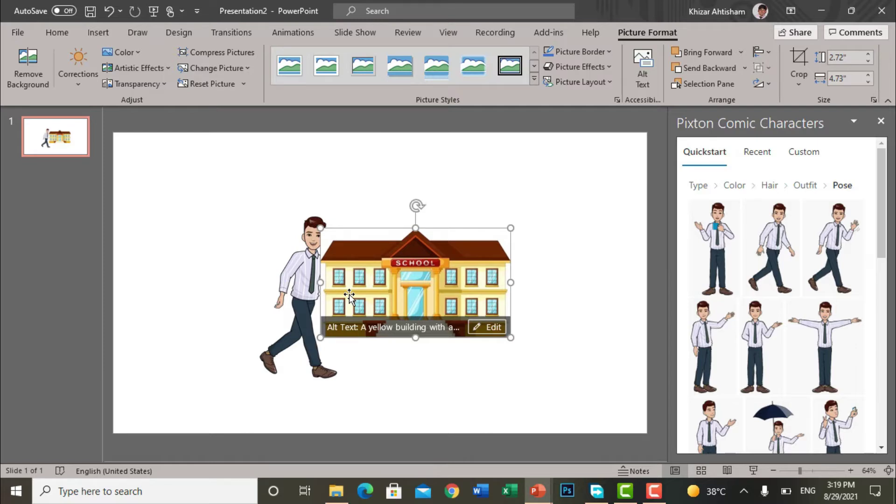
pyautogui.moveTo(389, 287)
pyautogui.mouseDown()
pyautogui.moveTo(381, 299)
pyautogui.moveTo(306, 299)
pyautogui.moveTo(376, 283)
pyautogui.mouseUp()
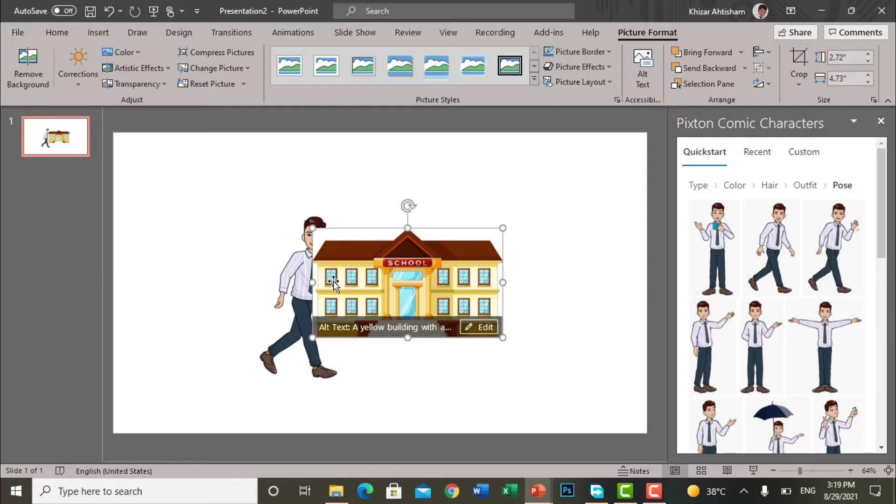
# Try bringing the walking character in front of the school building and sending it behind again.
pyautogui.click(304, 274)
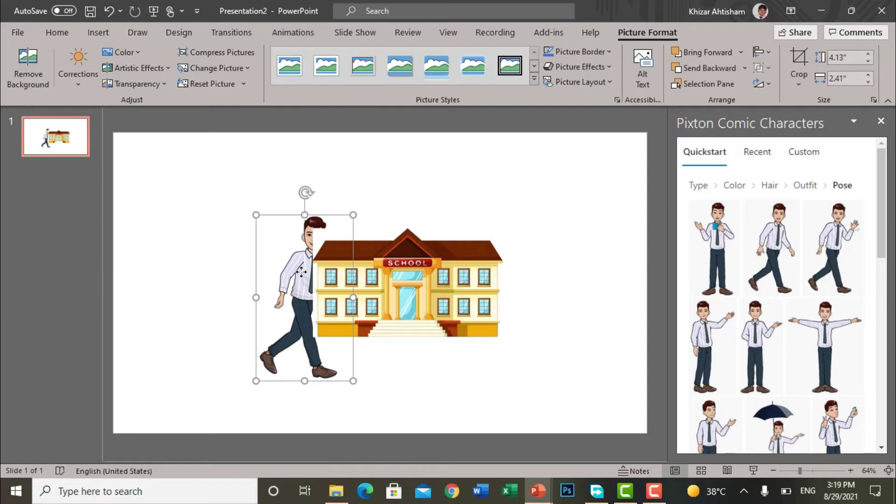
pyautogui.click(705, 54)
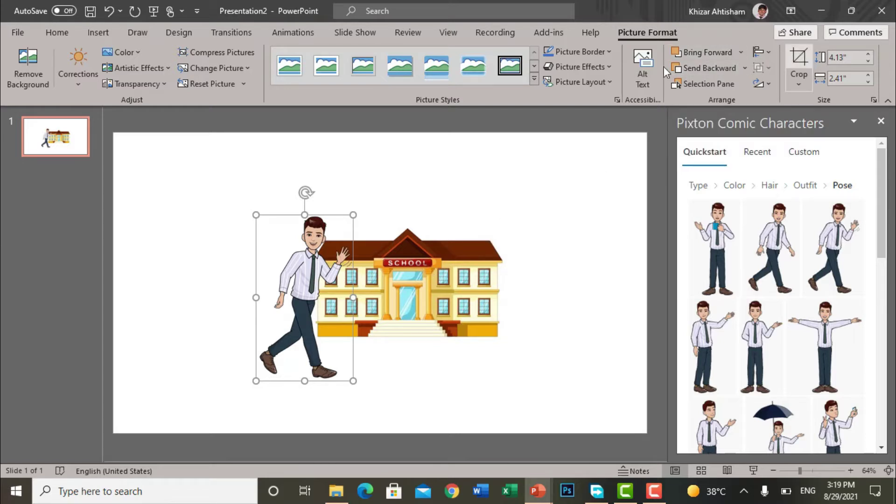
pyautogui.click(699, 63)
# Send the school building picture behind the character and close the Pixton Comic Characters pane.
pyautogui.click(459, 275)
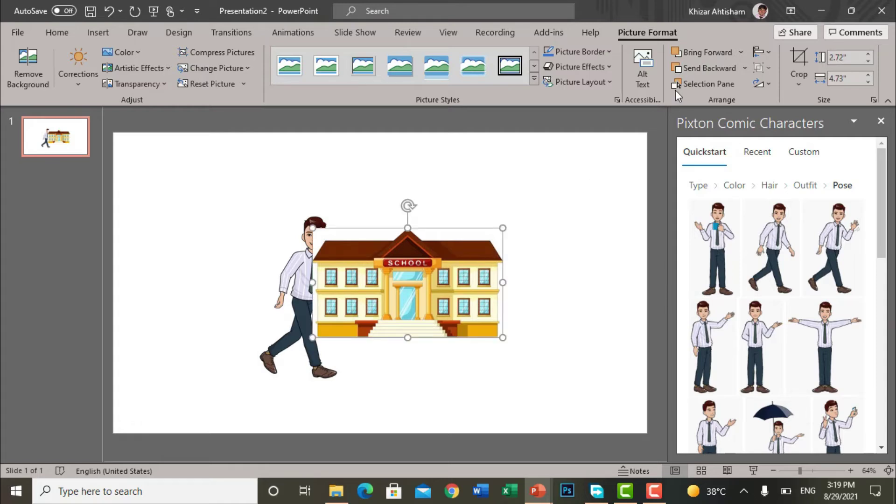
pyautogui.click(702, 66)
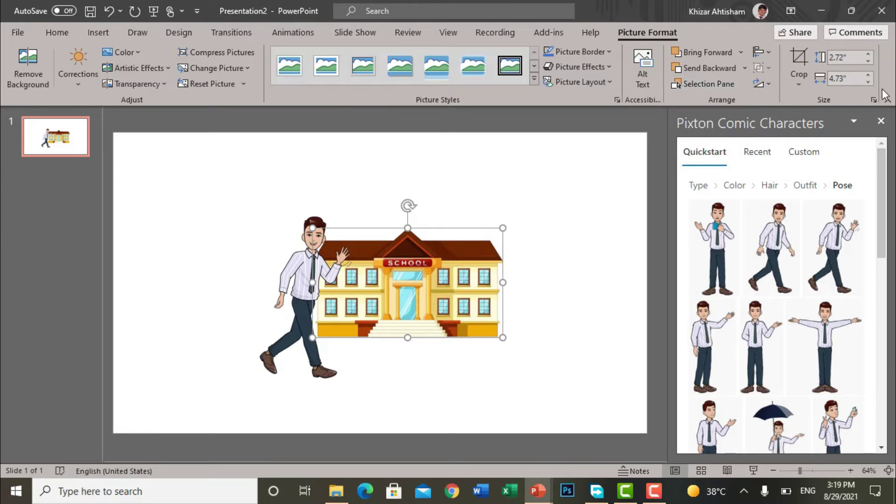
pyautogui.click(878, 123)
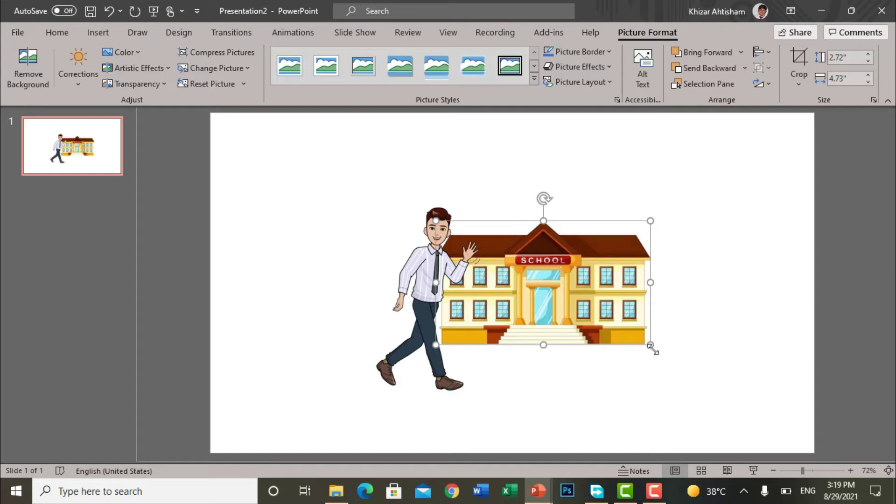
# Enlarge the school building picture to about 6.55" by 11.39" and move it up to the slide's upper edge.
pyautogui.moveTo(650, 345); pyautogui.dragTo(823, 443)
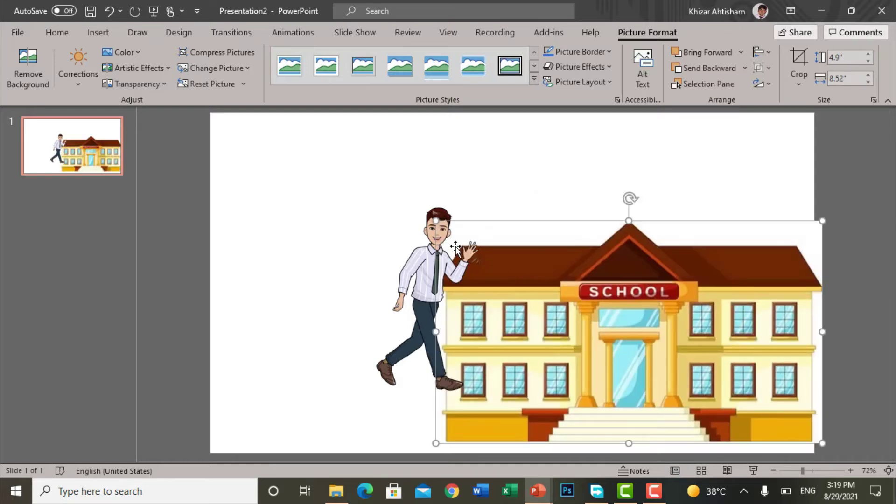
pyautogui.moveTo(435, 219); pyautogui.dragTo(305, 146)
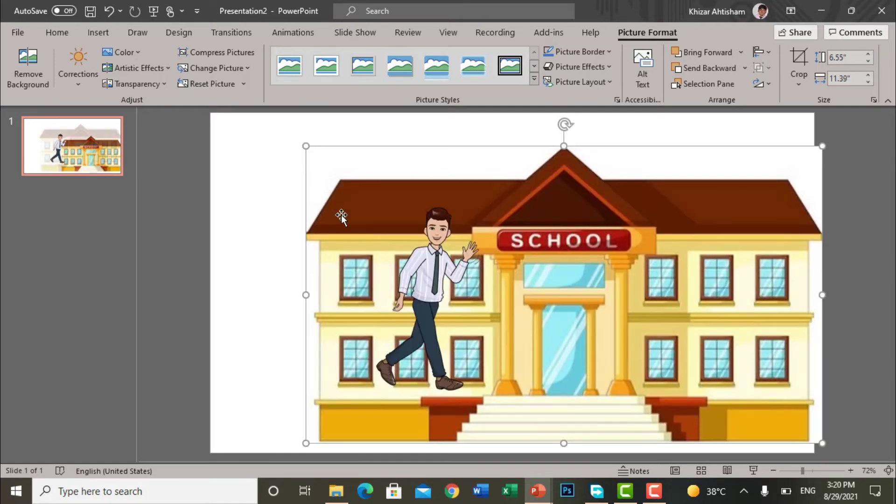
pyautogui.moveTo(368, 224); pyautogui.dragTo(330, 190)
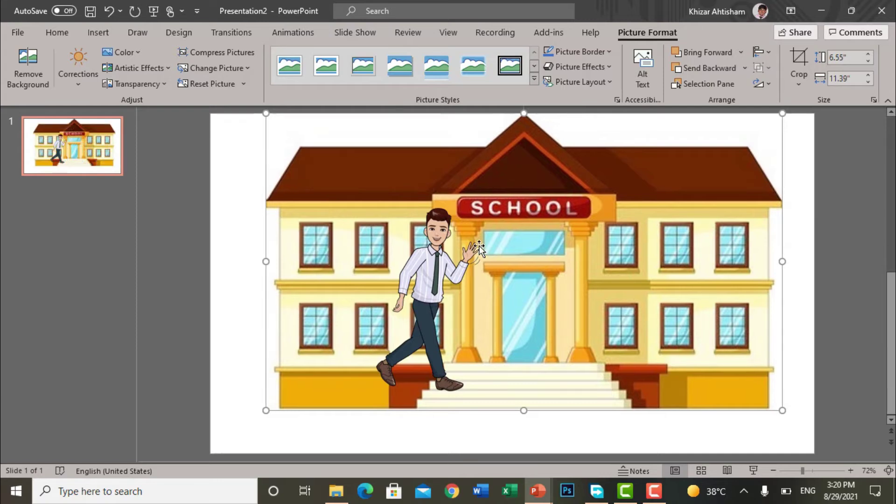
# Shift the school building picture left and fine-tune its position so it sits nearly centred, slightly below the slide's upper edge.
pyautogui.press('Left')
pyautogui.press('Left')
pyautogui.press('Left')
pyautogui.press('Left')
pyautogui.press('Left')
pyautogui.press('Left')
pyautogui.press('Left')
pyautogui.press('Left')
pyautogui.press('Left')
pyautogui.press('Left')
pyautogui.press('Left')
pyautogui.press('Left')
pyautogui.press('Right')
pyautogui.press('Right')
pyautogui.press('Right')
pyautogui.press('Right')
pyautogui.press('Right')
pyautogui.press('Right')
pyautogui.moveTo(479, 247); pyautogui.dragTo(480, 252)
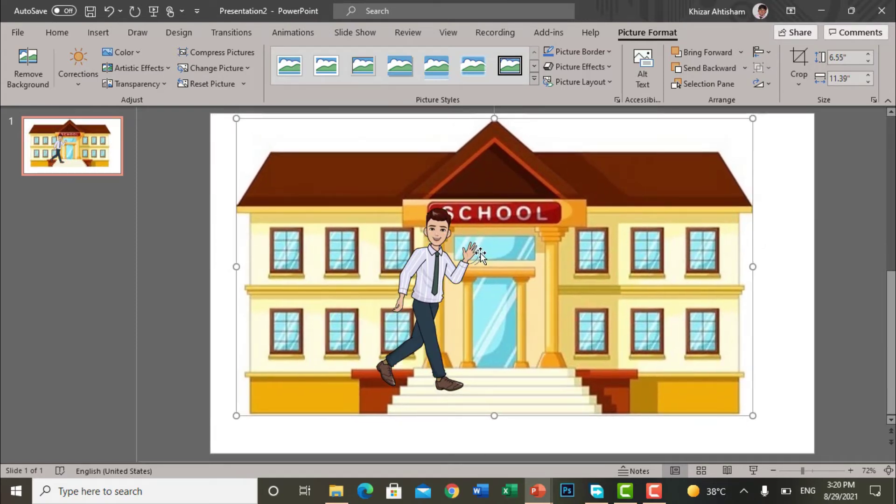
pyautogui.hotkey('ctrl', 'Right')
pyautogui.hotkey('ctrl', 'Right')
pyautogui.hotkey('ctrl', 'Down')
pyautogui.hotkey('ctrl', 'Down')
pyautogui.hotkey('ctrl', 'Down')
pyautogui.hotkey('ctrl', 'Down')
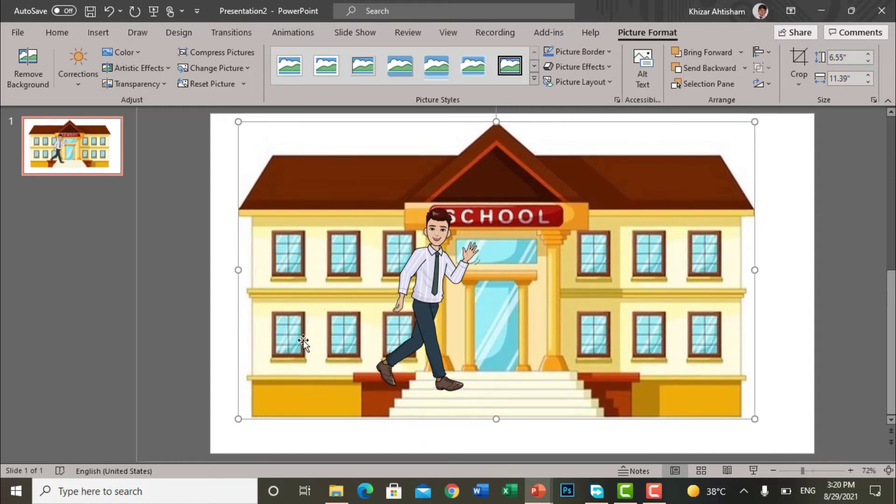
# Shrink the walking character to about 1.92" by 1.12" and place it in front of the school's entrance door.
pyautogui.click(414, 280)
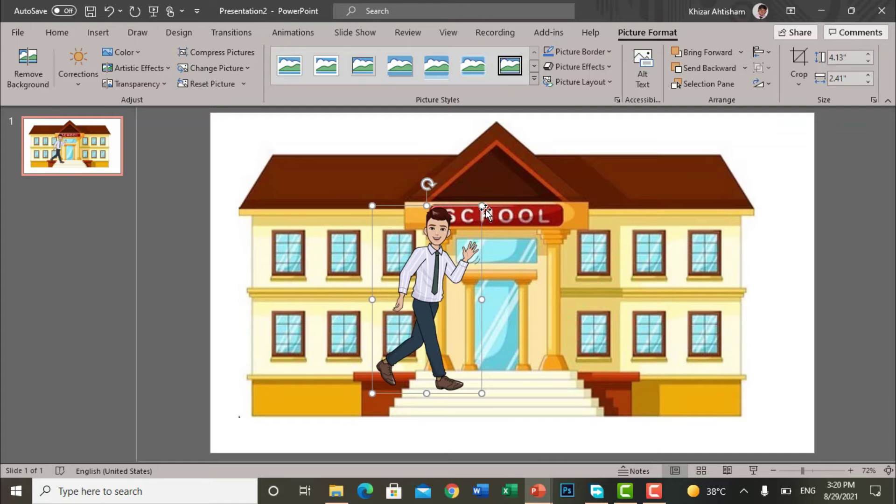
pyautogui.moveTo(483, 205); pyautogui.dragTo(436, 282)
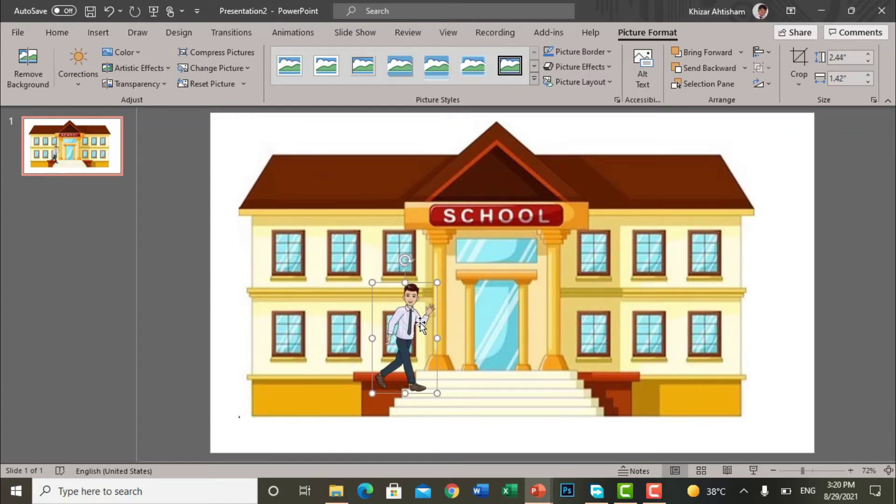
pyautogui.moveTo(412, 326); pyautogui.dragTo(498, 310)
pyautogui.moveTo(527, 264); pyautogui.dragTo(508, 293)
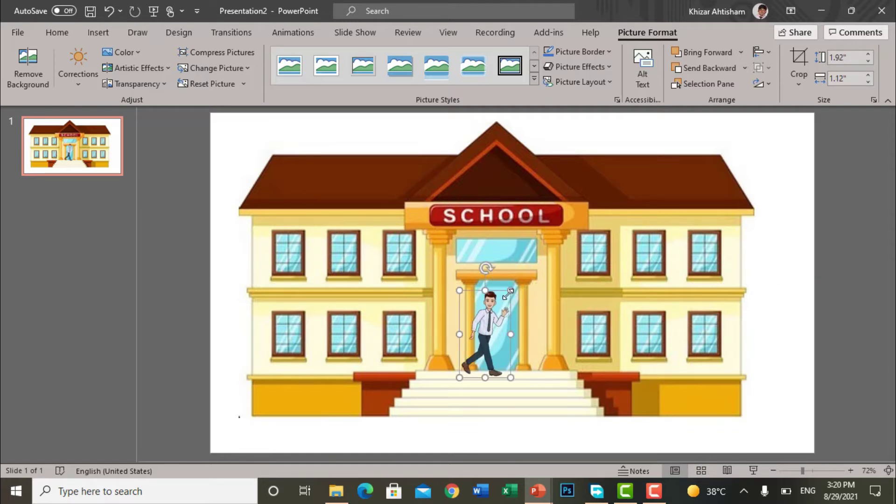
# Nudge the character up and to the right so it stands centred in the school doorway at the head of the stairs.
pyautogui.hotkey('ctrl', 'Up')
pyautogui.hotkey('ctrl', 'Up')
pyautogui.hotkey('ctrl', 'Up')
pyautogui.hotkey('ctrl', 'Up')
pyautogui.hotkey('ctrl', 'Up')
pyautogui.hotkey('ctrl', 'Up')
pyautogui.hotkey('ctrl', 'Up')
pyautogui.hotkey('ctrl', 'Up')
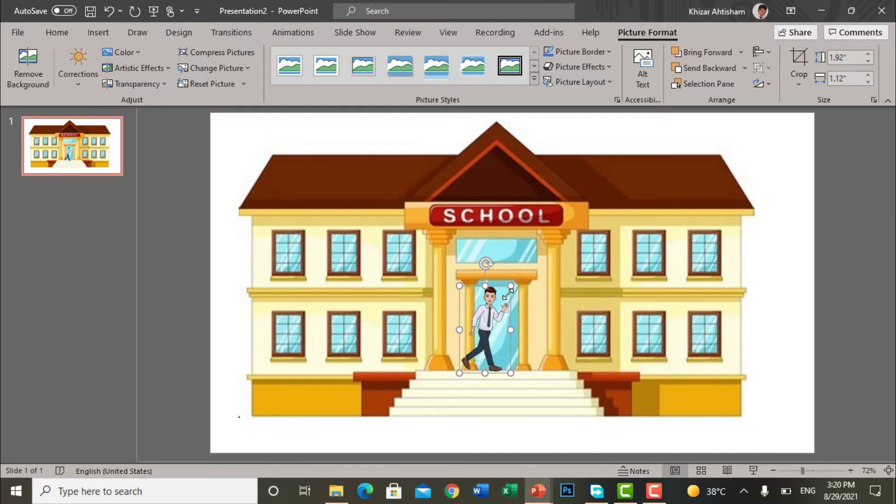
pyautogui.hotkey('ctrl', 'Right')
pyautogui.hotkey('ctrl', 'Right')
pyautogui.hotkey('ctrl', 'Right')
pyautogui.hotkey('ctrl', 'Right')
pyautogui.hotkey('ctrl', 'Right')
pyautogui.hotkey('ctrl', 'Right')
pyautogui.hotkey('ctrl', 'Right')
pyautogui.hotkey('ctrl', 'Right')
pyautogui.hotkey('ctrl', 'Right')
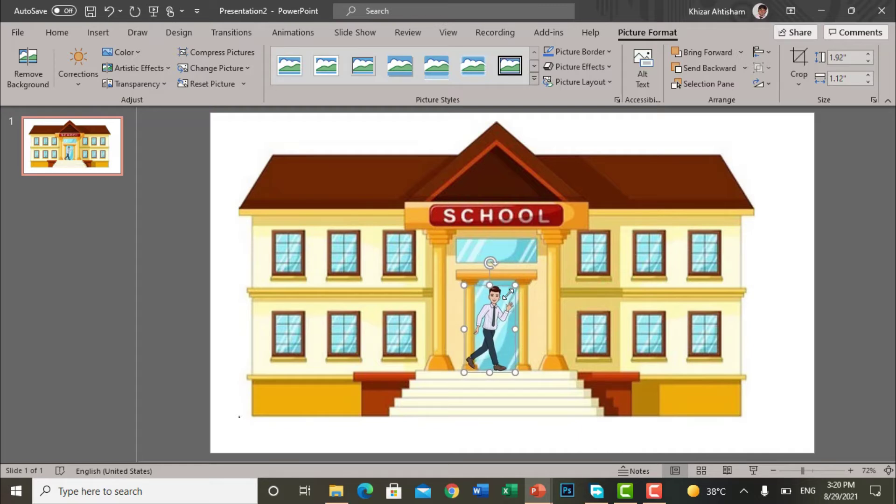
pyautogui.hotkey('ctrl', 'Right')
pyautogui.hotkey('ctrl', 'Right')
pyautogui.hotkey('ctrl', 'Right')
pyautogui.hotkey('ctrl', 'Right')
pyautogui.hotkey('ctrl', 'Right')
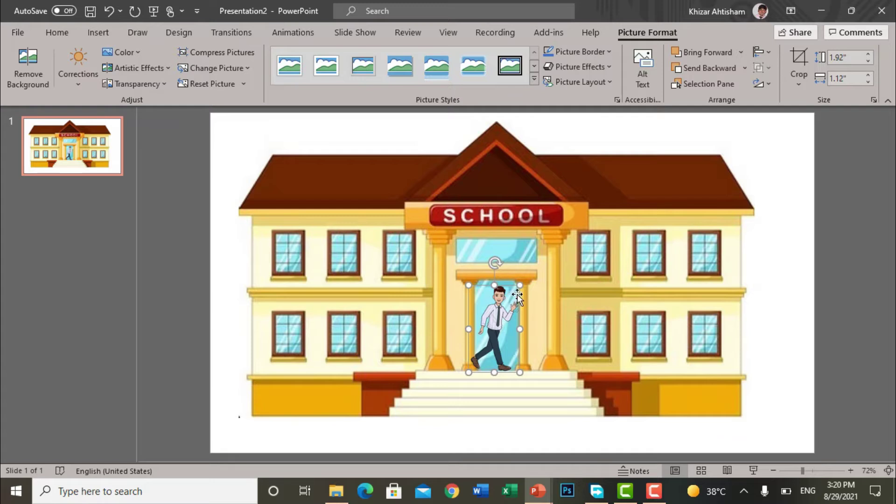
# Apply the Fly In entrance effect to the character in the doorway, and replace it with the Teeter emphasis effect.
pyautogui.click(583, 211)
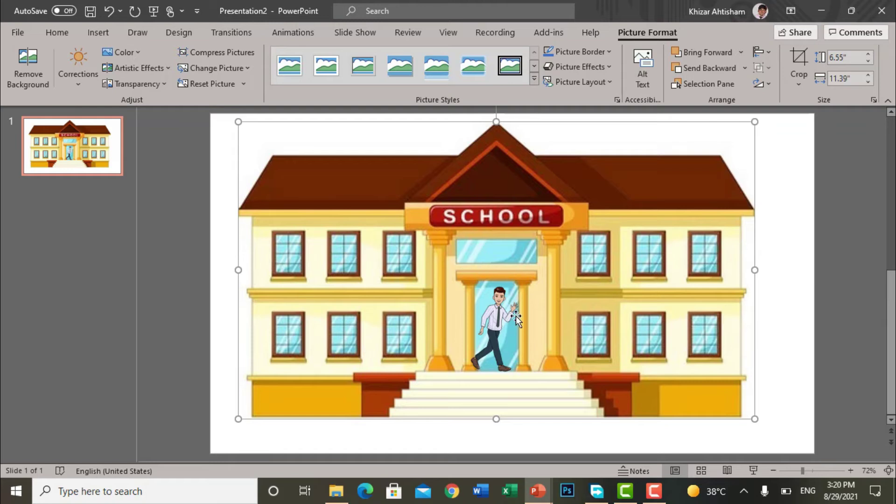
pyautogui.click(499, 318)
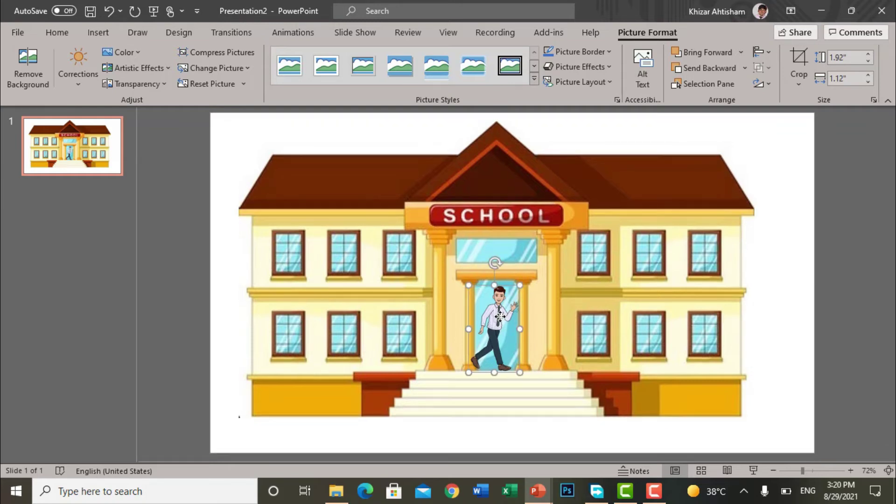
pyautogui.click(282, 30)
pyautogui.click(484, 79)
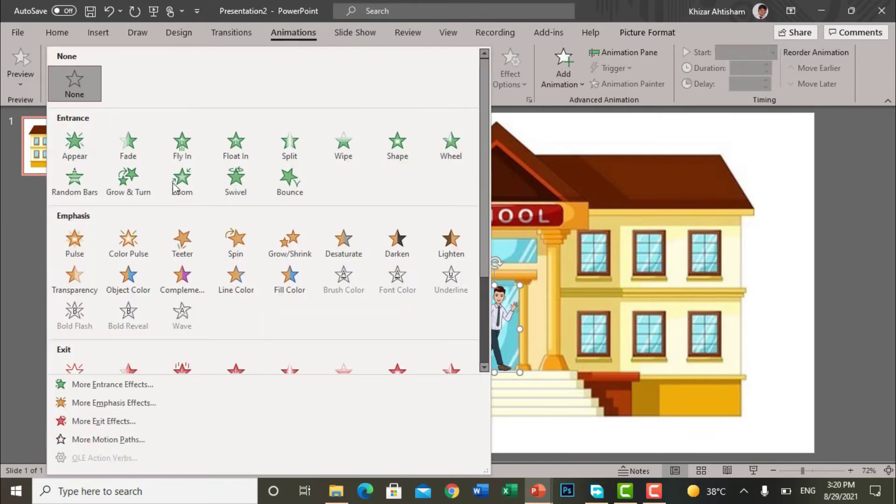
pyautogui.click(188, 142)
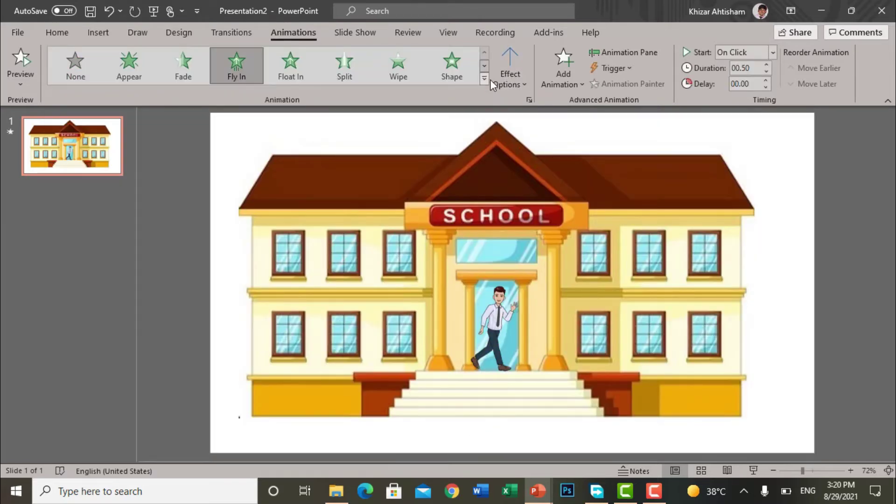
pyautogui.click(485, 79)
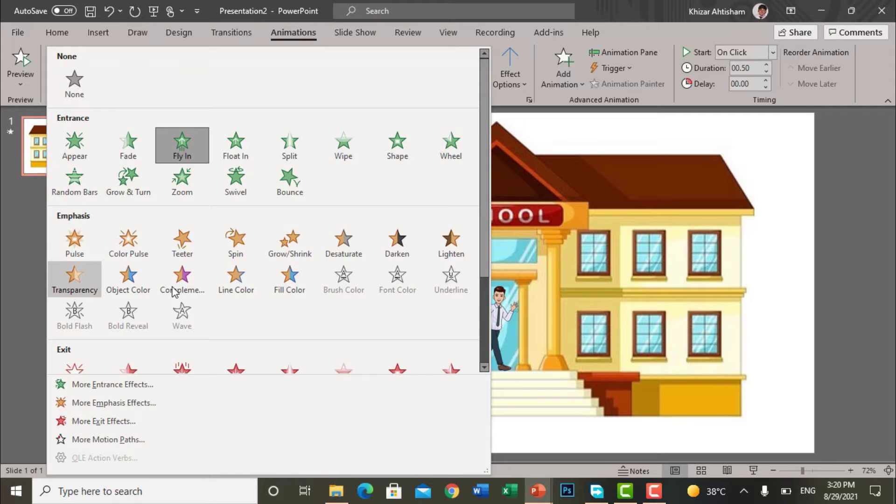
pyautogui.click(182, 240)
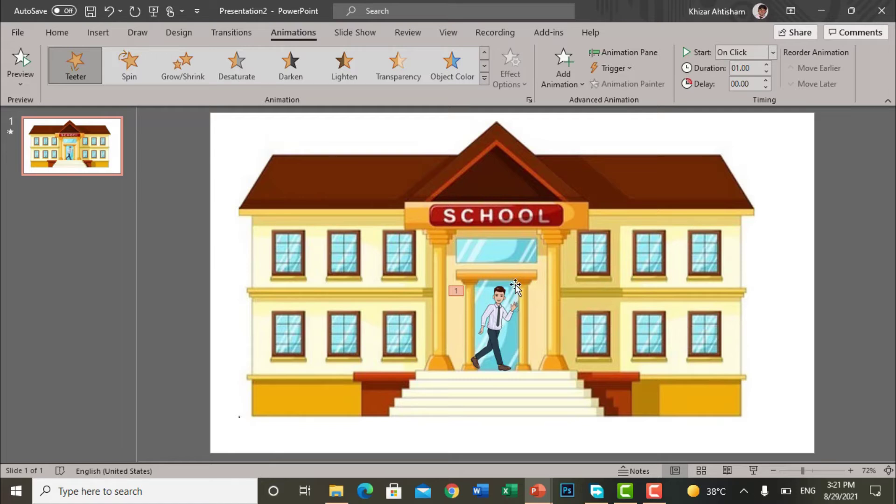
# Insert Daily Teaching Logo.png from the device, shrink it to about 0.91" square and place it in the gable above the SCHOOL sign.
pyautogui.click(480, 192)
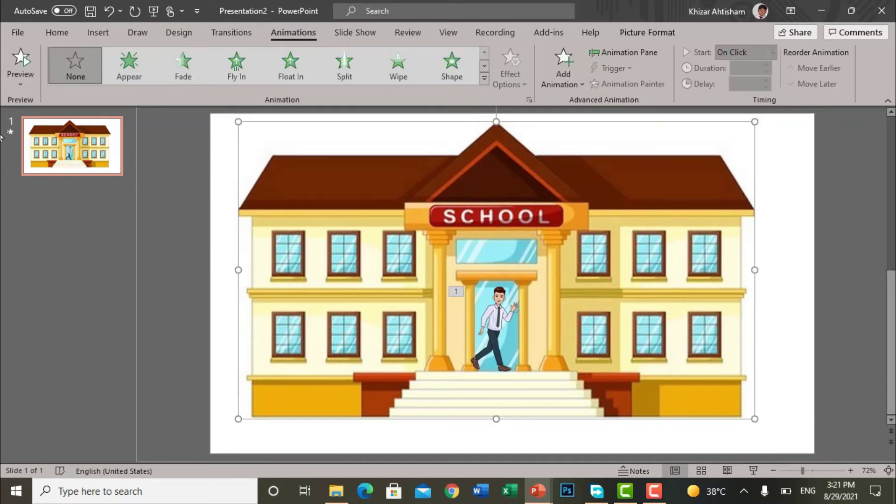
pyautogui.click(92, 36)
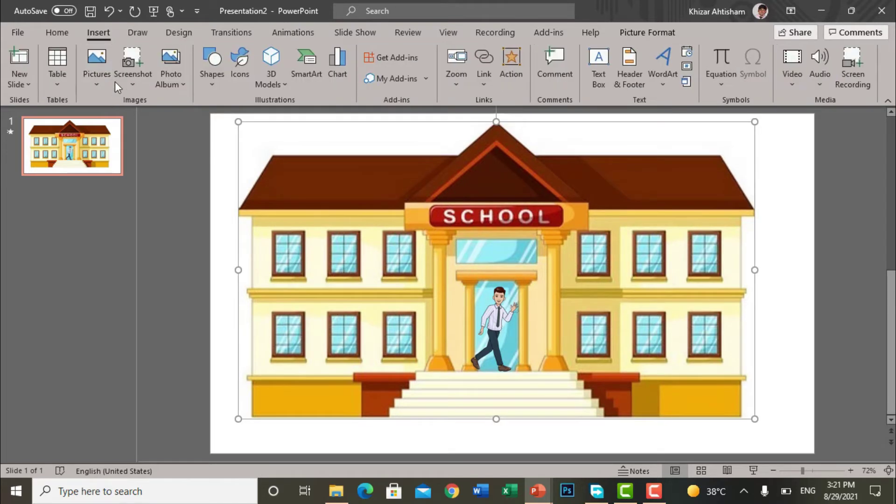
pyautogui.click(99, 83)
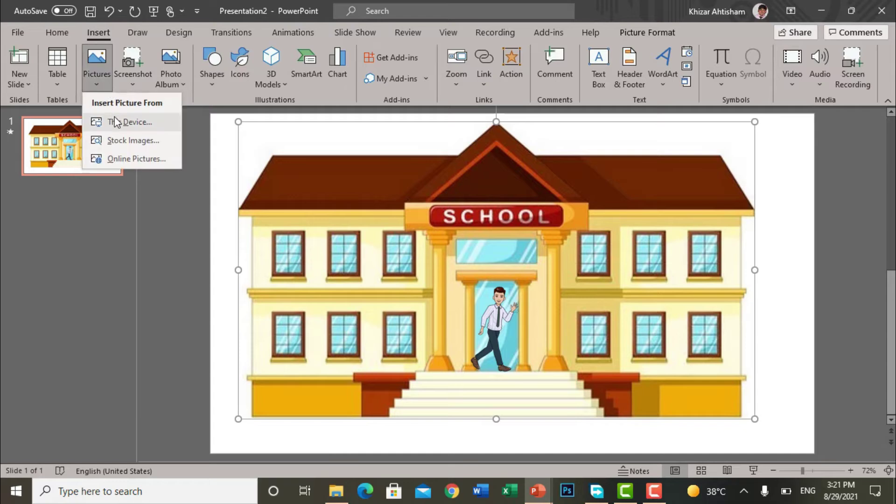
pyautogui.click(116, 123)
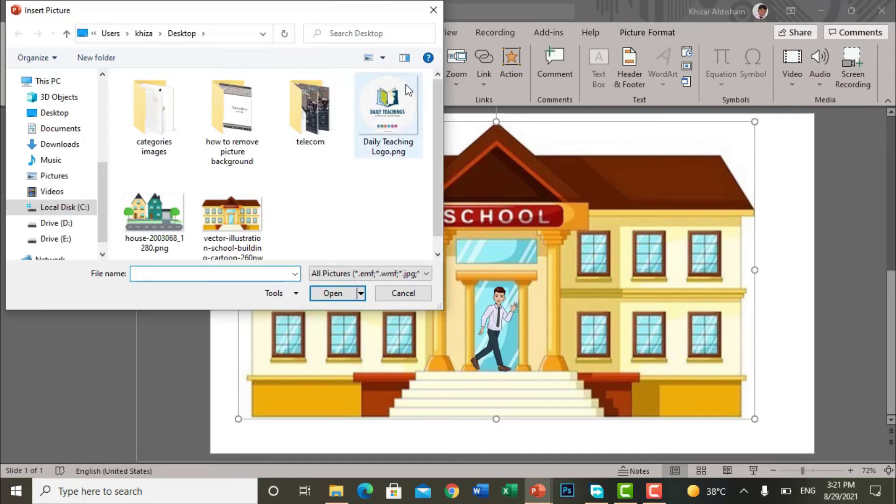
pyautogui.click(405, 98)
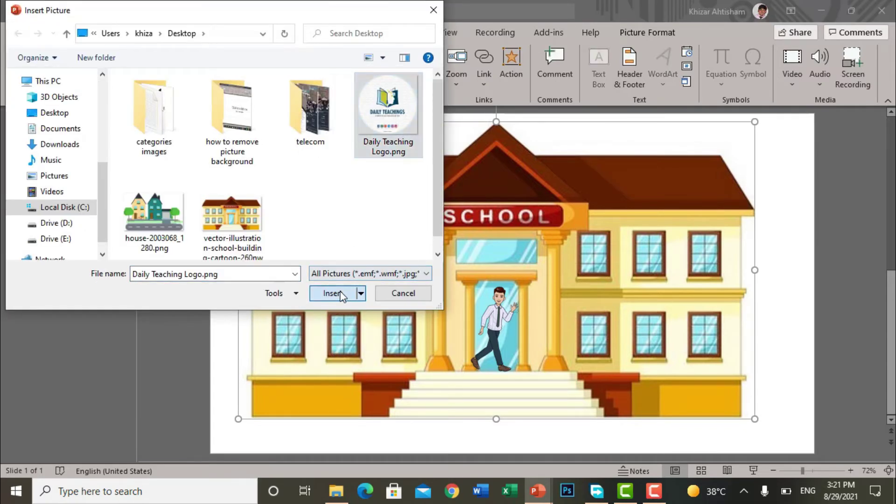
pyautogui.click(332, 293)
pyautogui.moveTo(579, 211); pyautogui.dragTo(513, 151)
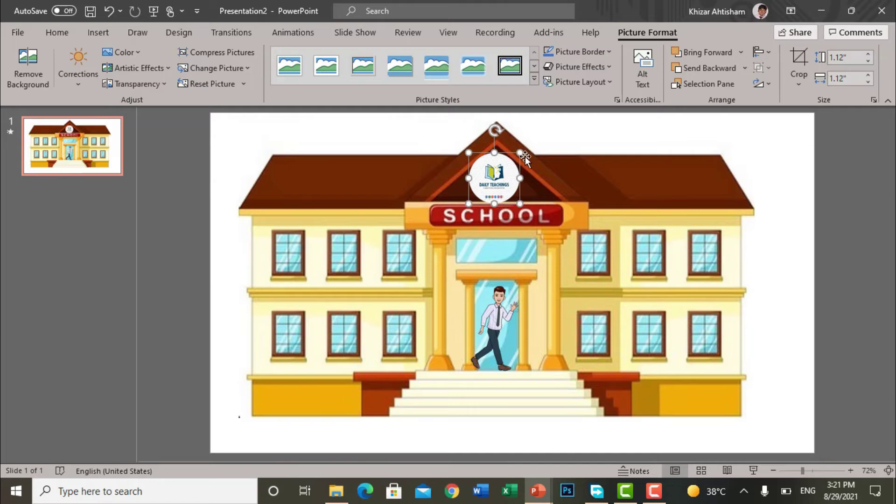
pyautogui.moveTo(517, 150); pyautogui.dragTo(495, 189)
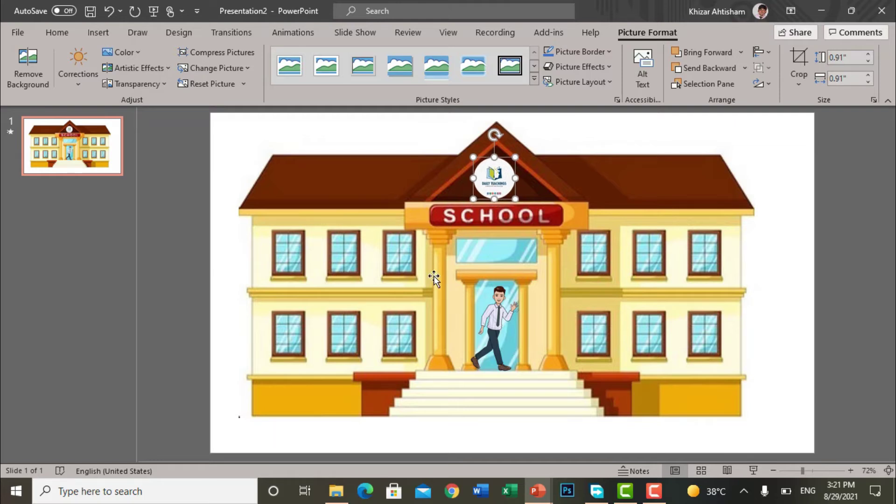
# Add a second blank slide after the school scene and insert the picture house-2003068_1280.png from the device on it.
pyautogui.click(13, 146)
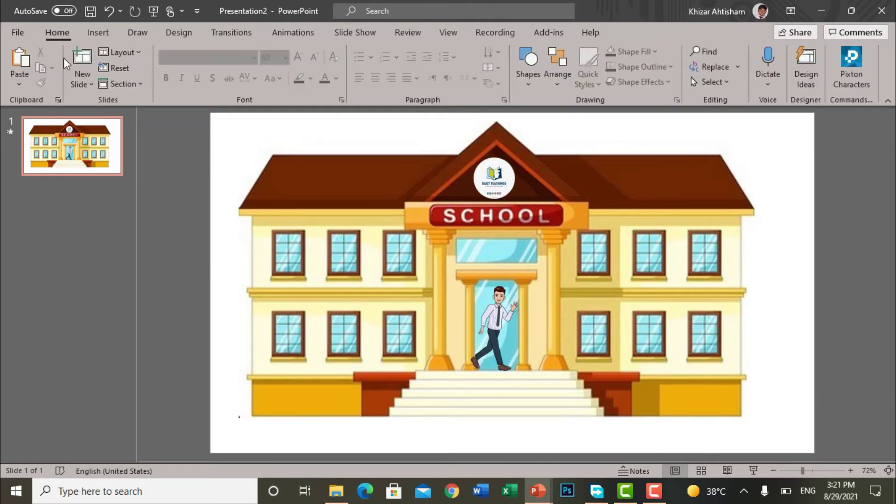
pyautogui.click(83, 59)
pyautogui.click(52, 226)
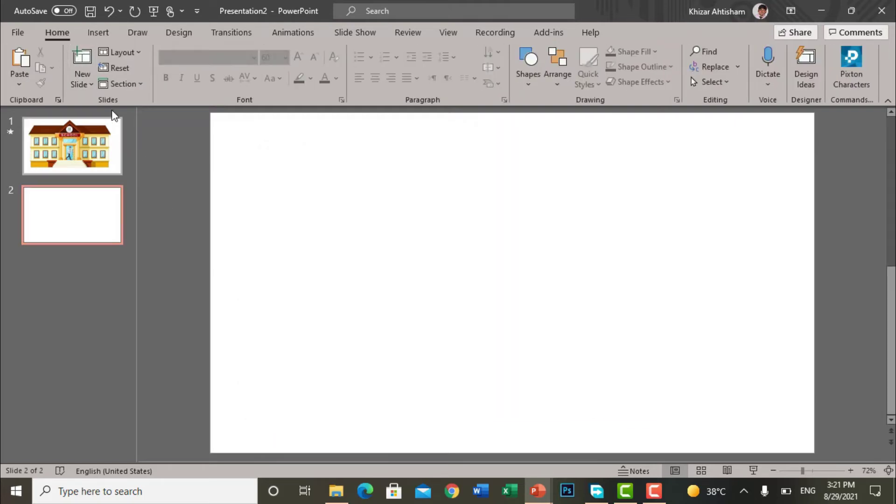
pyautogui.click(99, 33)
pyautogui.click(97, 70)
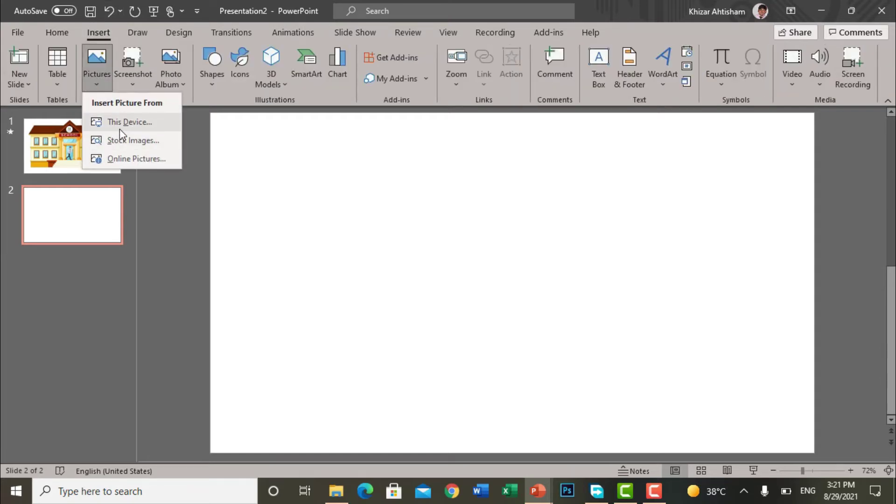
pyautogui.click(120, 129)
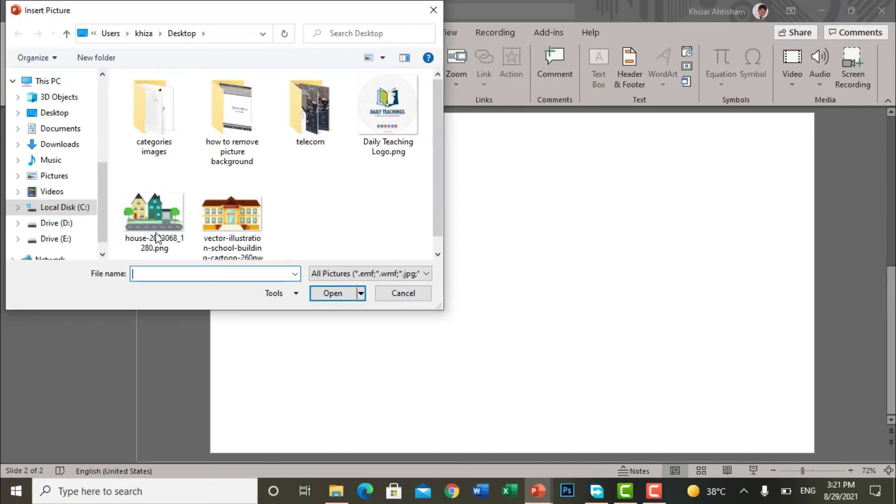
pyautogui.click(157, 238)
pyautogui.click(347, 298)
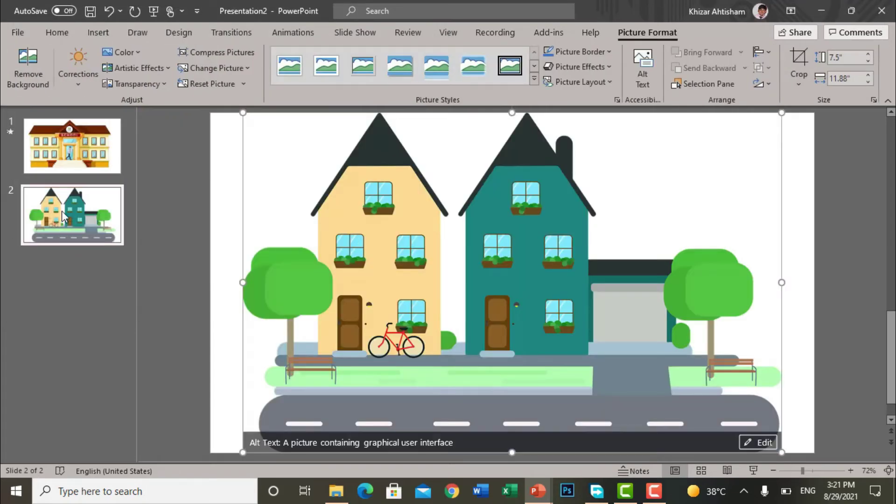
# Start the Pixton Comic Characters add-in and look through its quickstart character types.
pyautogui.click(847, 196)
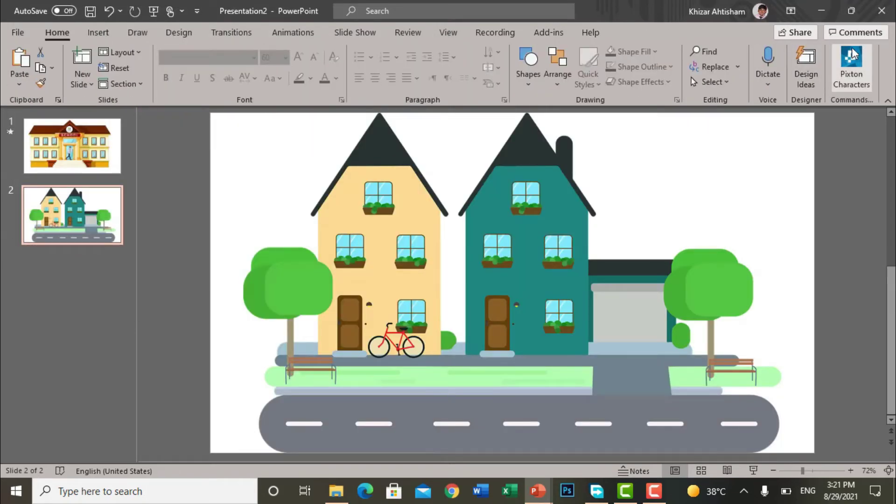
pyautogui.click(842, 57)
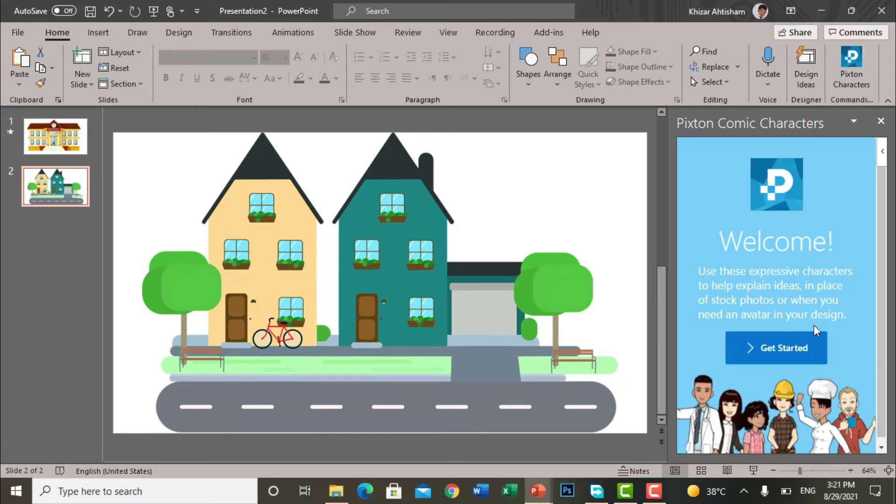
pyautogui.click(811, 350)
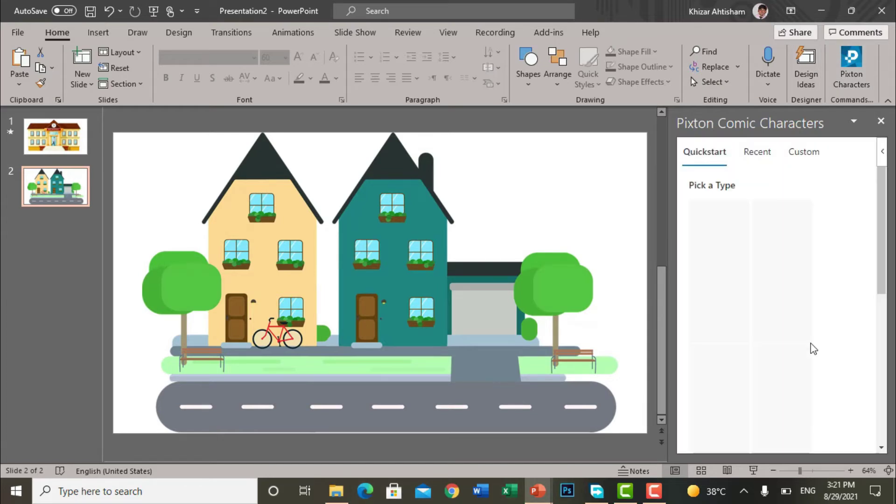
pyautogui.scroll(-5, 709, 275)
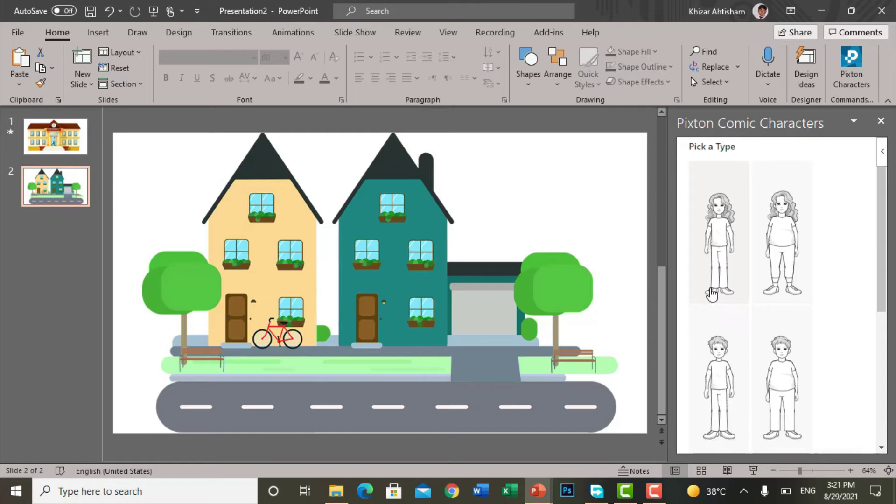
pyautogui.scroll(5, 710, 275)
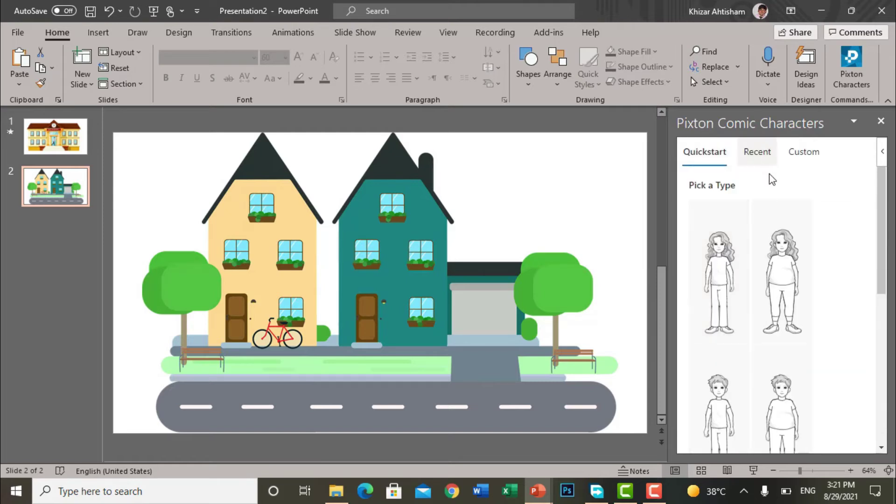
# Insert the recently used character with the tie in the arms-outstretched pose, shrink it and stand it on the driveway before the garage.
pyautogui.click(768, 152)
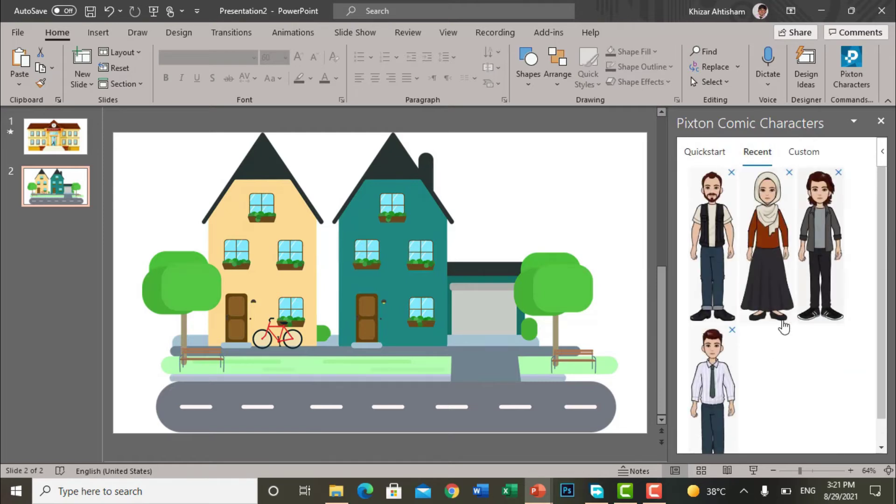
pyautogui.click(711, 388)
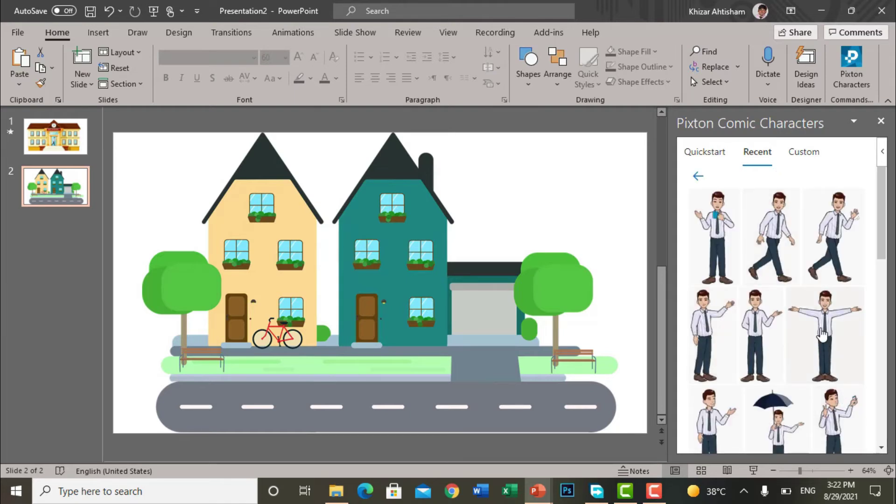
pyautogui.click(824, 326)
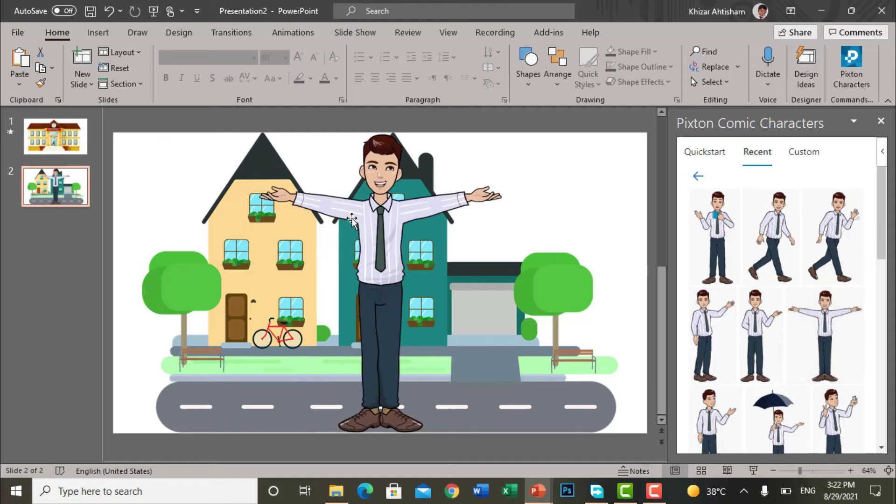
pyautogui.moveTo(502, 141); pyautogui.dragTo(338, 334)
pyautogui.moveTo(300, 383); pyautogui.dragTo(489, 327)
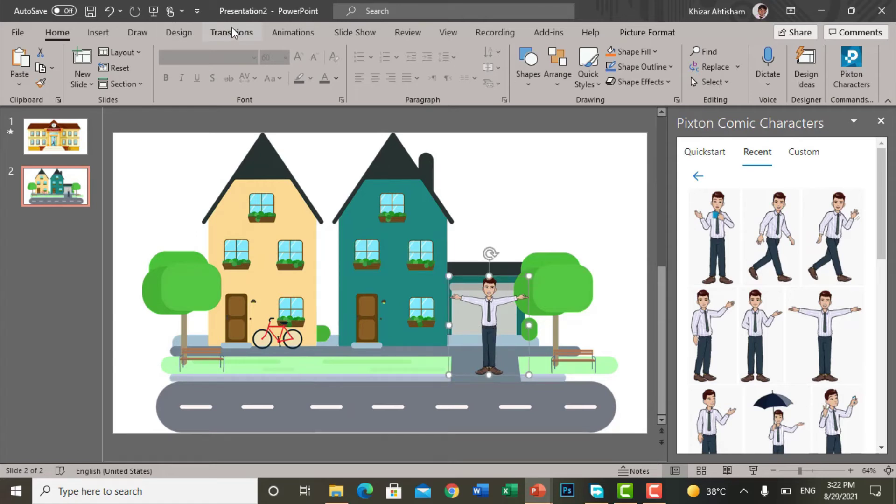
# Apply the Lines motion path animation to the character on the driveway.
pyautogui.click(308, 30)
pyautogui.click(485, 79)
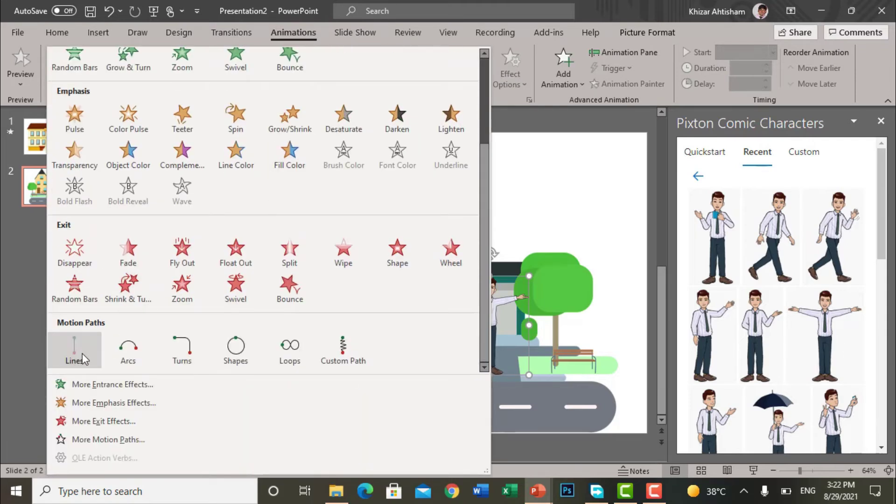
pyautogui.click(85, 359)
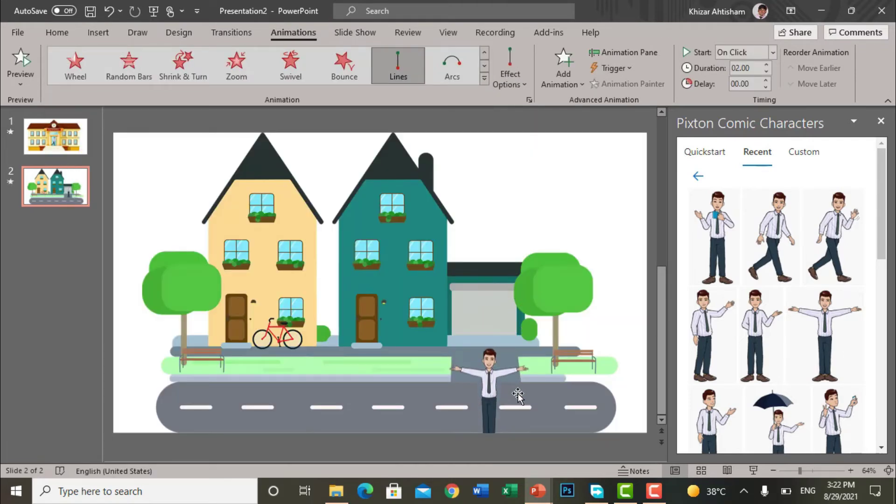
# Shorten the character's downward motion path so it ends with the feet on the road, and close the Pixton pane.
pyautogui.click(498, 371)
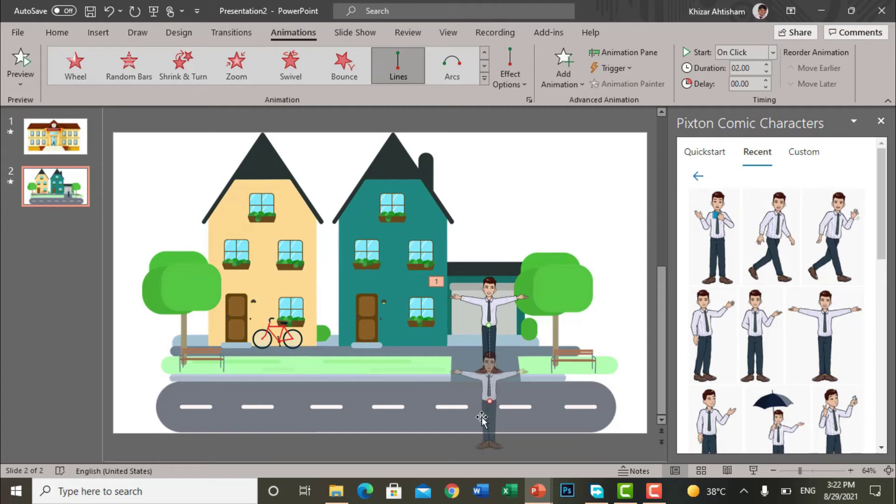
pyautogui.click(485, 397)
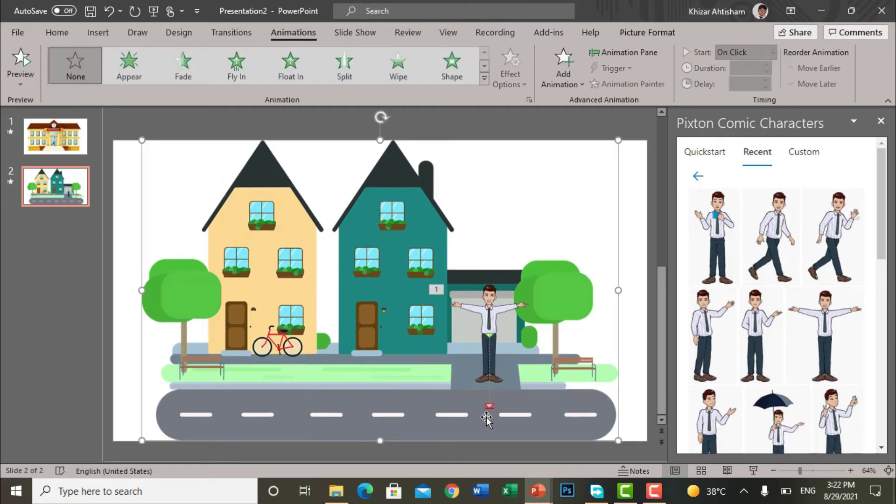
pyautogui.click(490, 407)
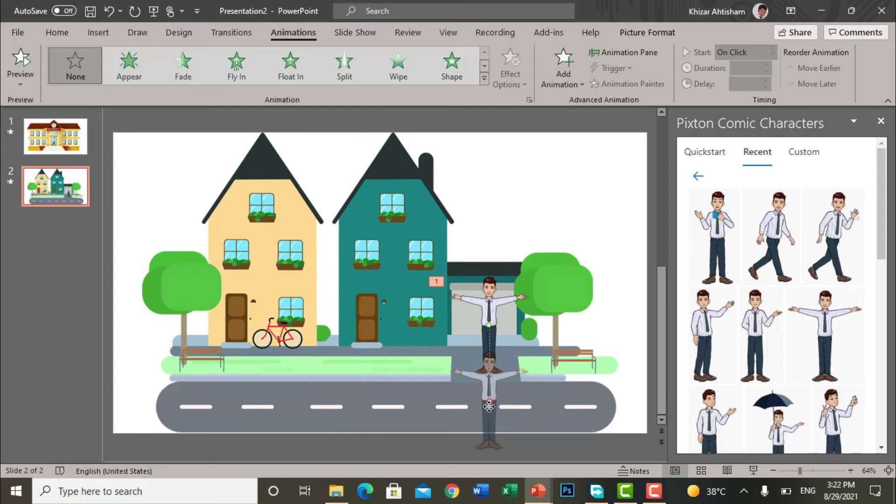
pyautogui.moveTo(488, 402); pyautogui.dragTo(492, 364)
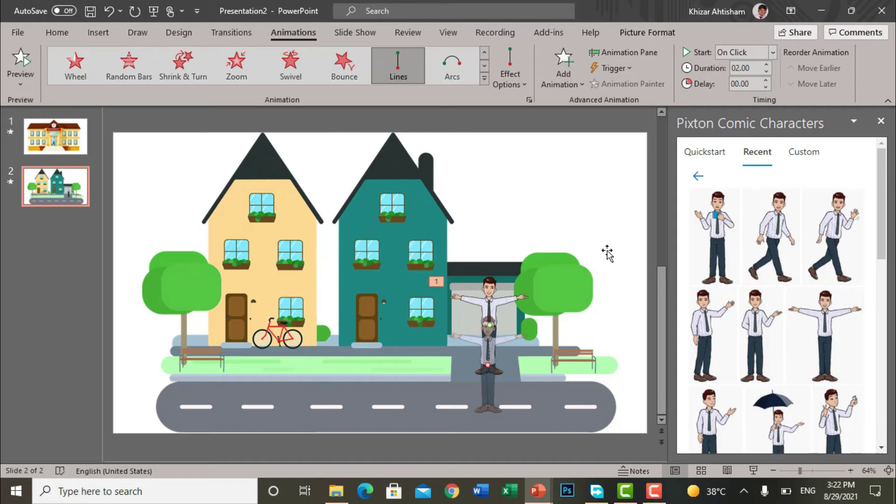
pyautogui.click(880, 121)
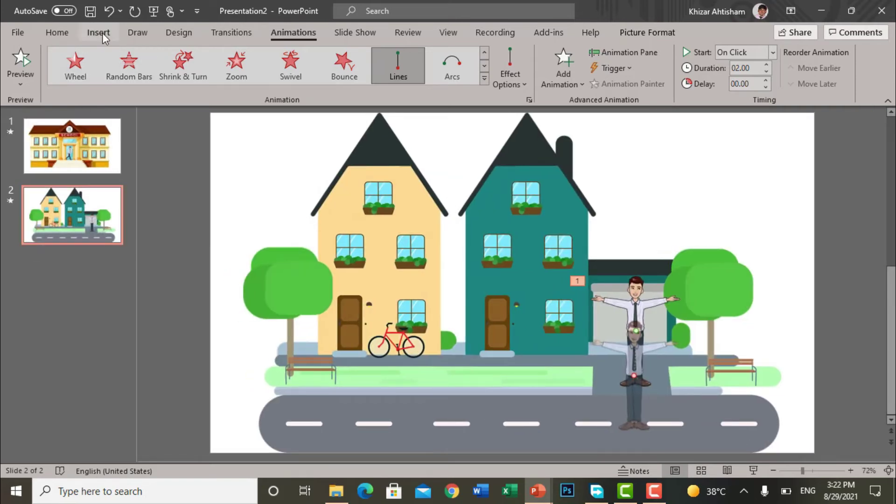
pyautogui.click(103, 34)
pyautogui.click(89, 83)
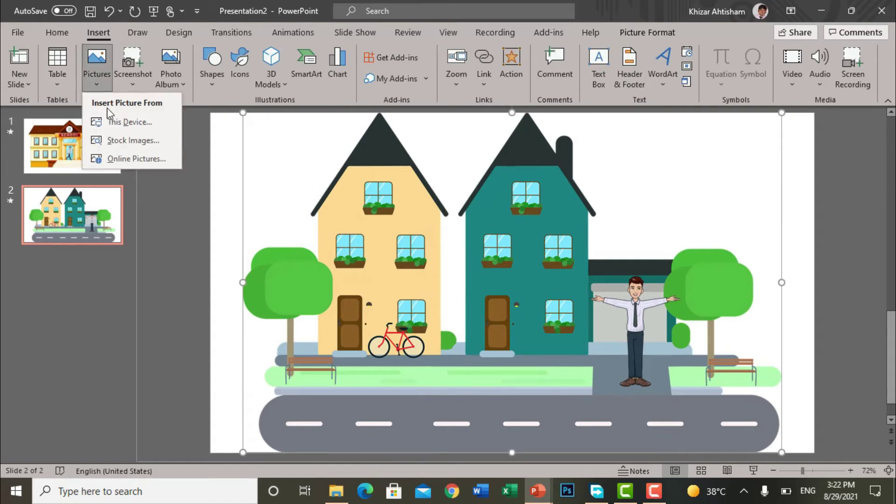
pyautogui.click(123, 122)
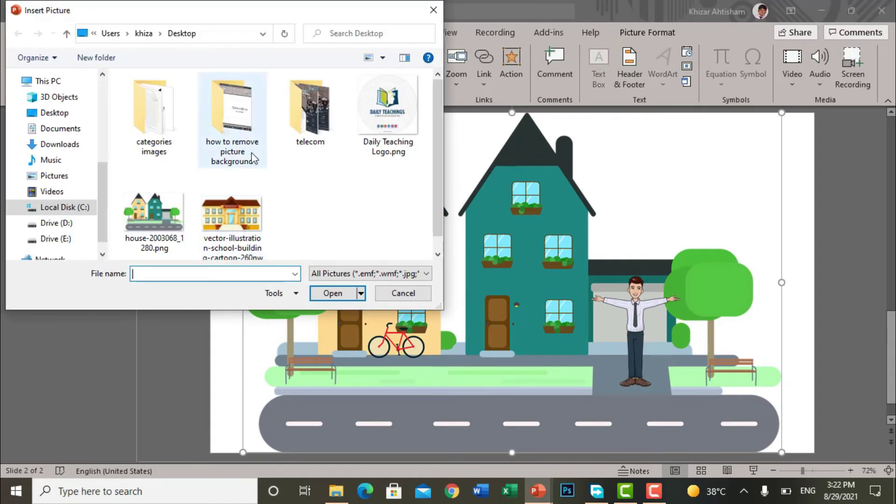
pyautogui.click(154, 215)
pyautogui.click(346, 297)
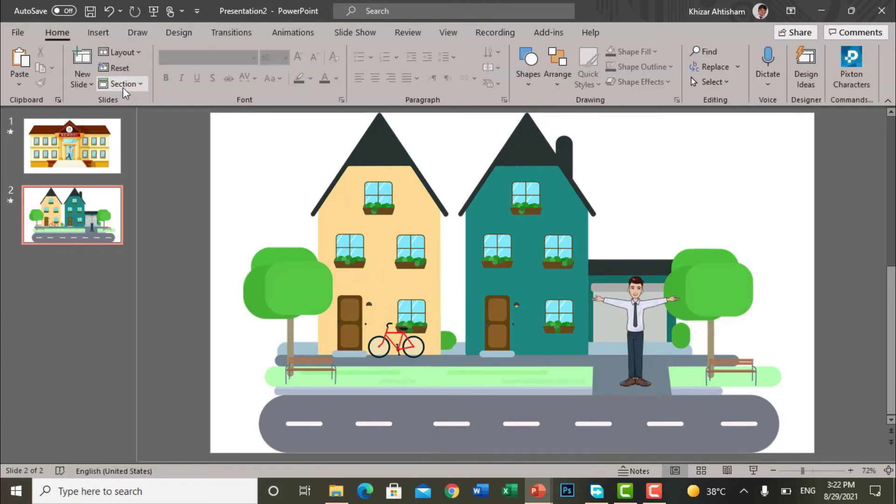
# Add a third blank slide and insert the picture house-2003068_1280.png from the device on it.
pyautogui.click(87, 57)
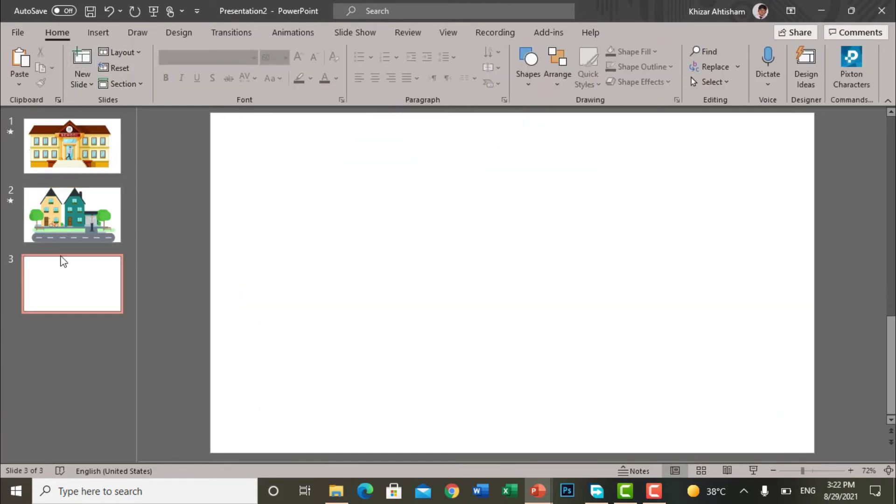
pyautogui.click(76, 278)
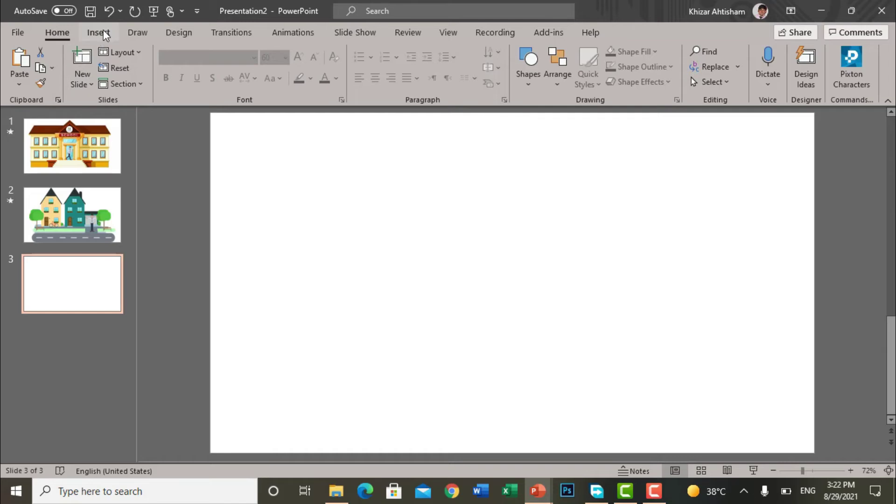
pyautogui.click(99, 32)
pyautogui.click(96, 74)
pyautogui.click(125, 122)
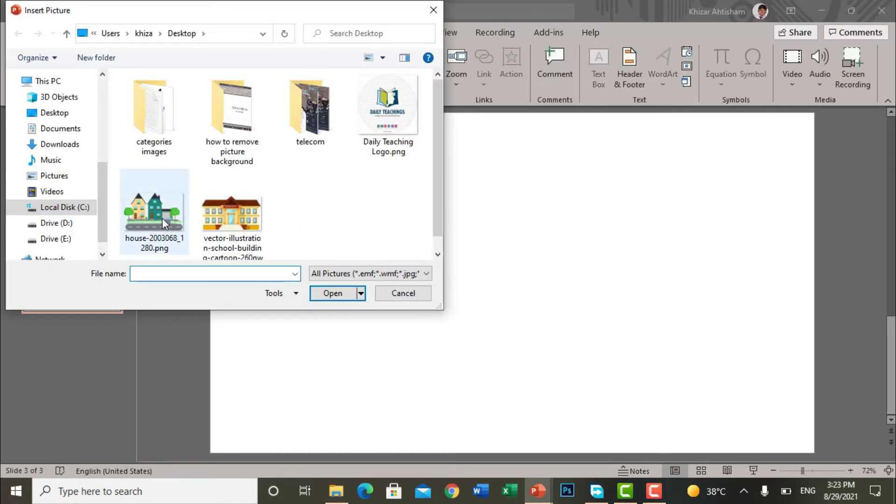
pyautogui.click(162, 217)
pyautogui.click(326, 297)
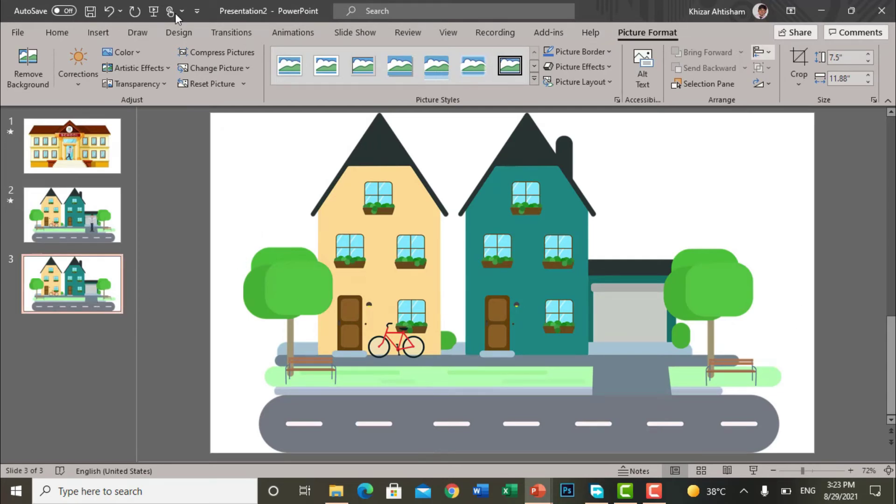
# Insert the recently used Pixton character with the tie in the arms-outstretched pose on the third slide.
pyautogui.click(57, 32)
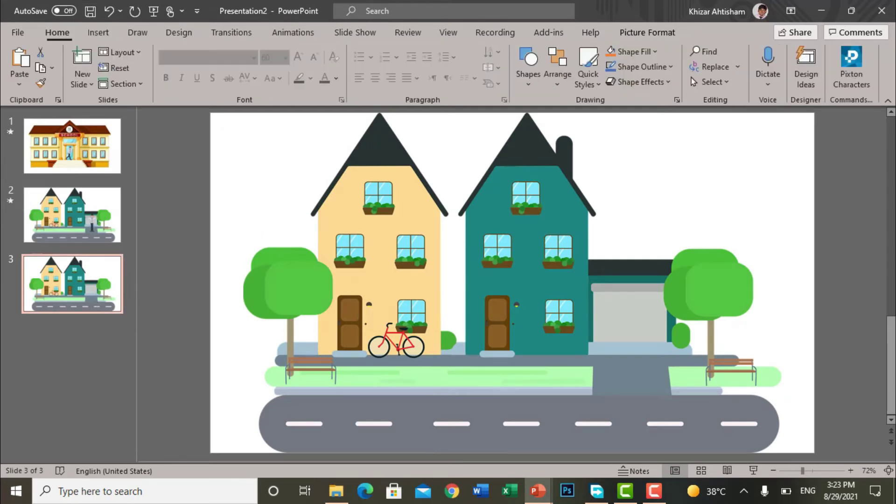
pyautogui.click(852, 63)
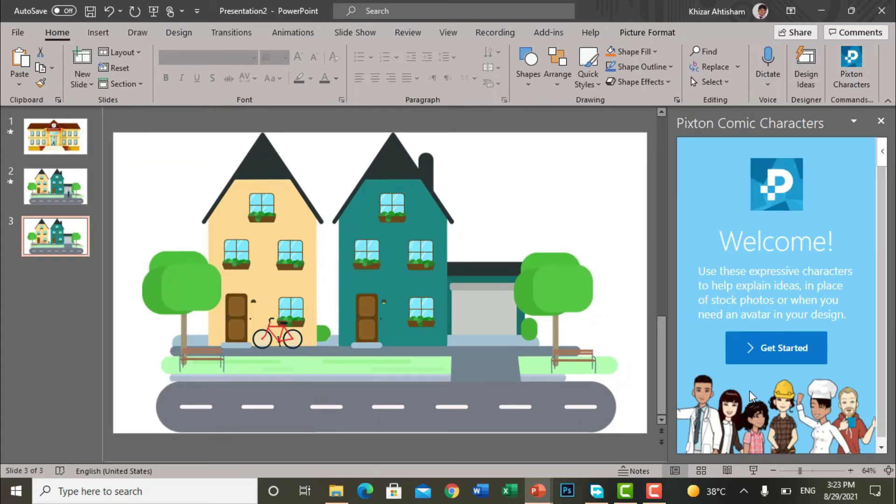
pyautogui.click(762, 348)
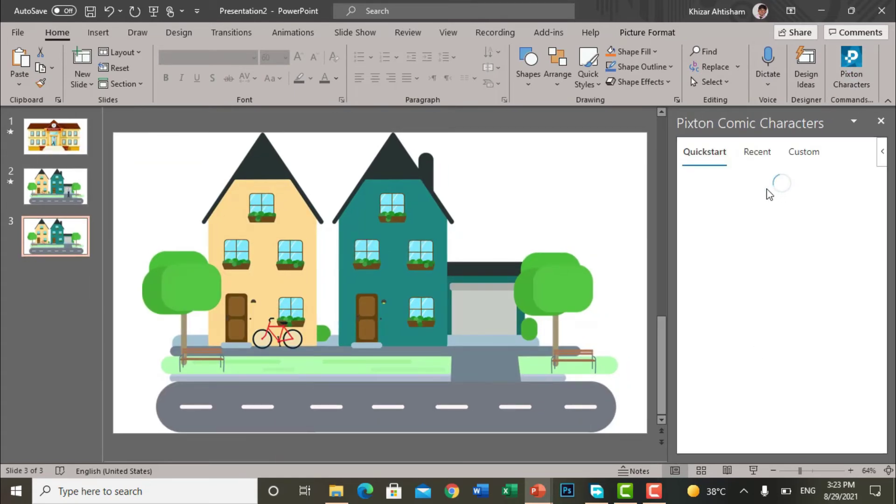
pyautogui.click(758, 154)
pyautogui.click(717, 377)
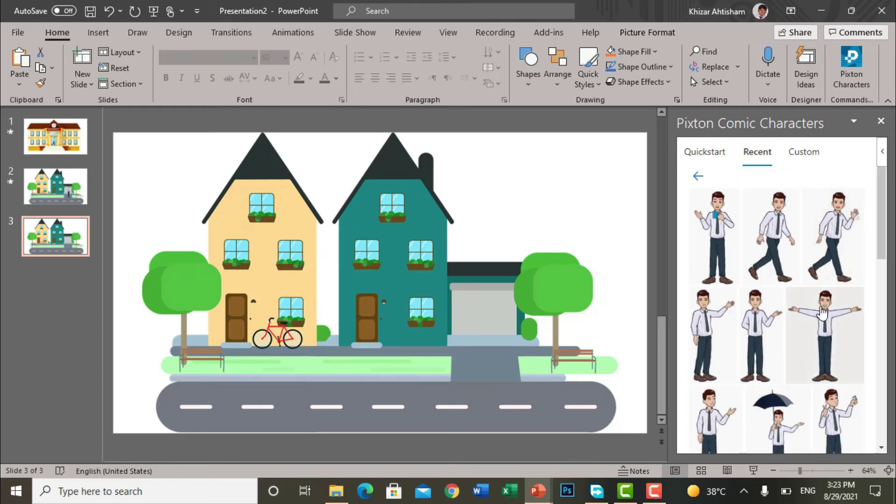
pyautogui.click(823, 305)
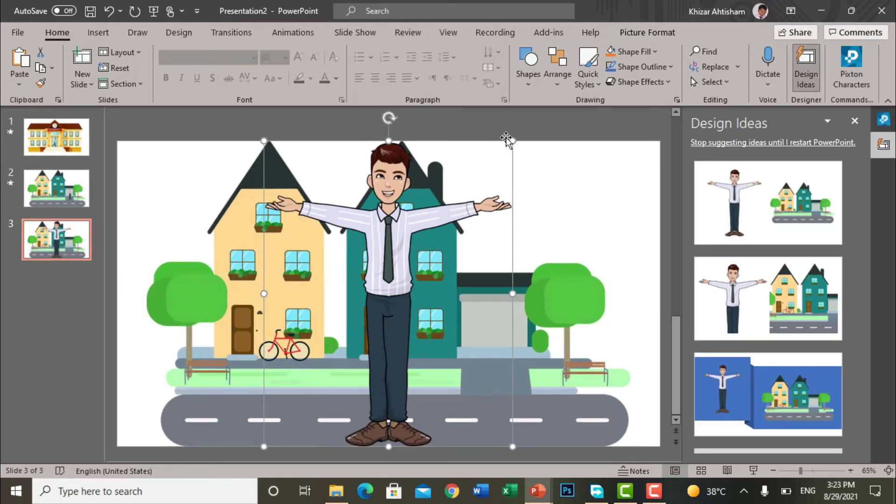
# Shrink the character with the tie, stand him on the road before the garage, and dismiss the design suggestions.
pyautogui.moveTo(513, 138); pyautogui.dragTo(369, 305)
pyautogui.moveTo(292, 367); pyautogui.dragTo(495, 329)
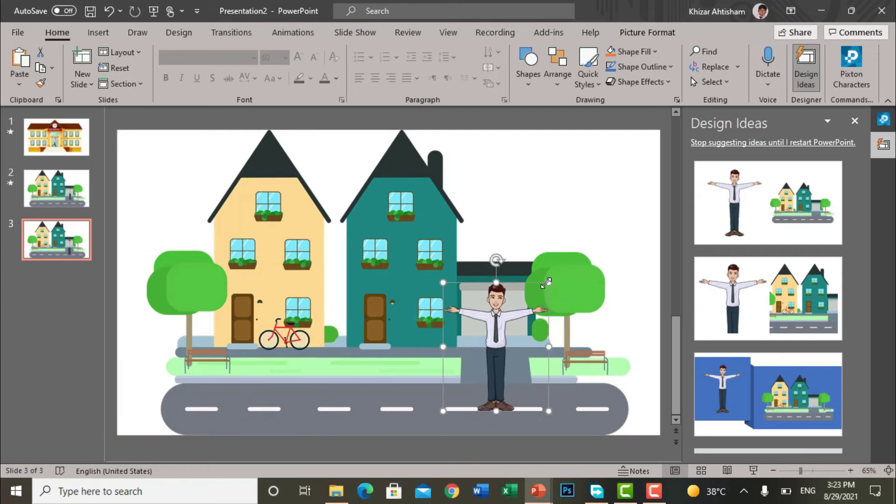
pyautogui.moveTo(548, 282); pyautogui.dragTo(525, 305)
pyautogui.moveTo(495, 343); pyautogui.dragTo(499, 344)
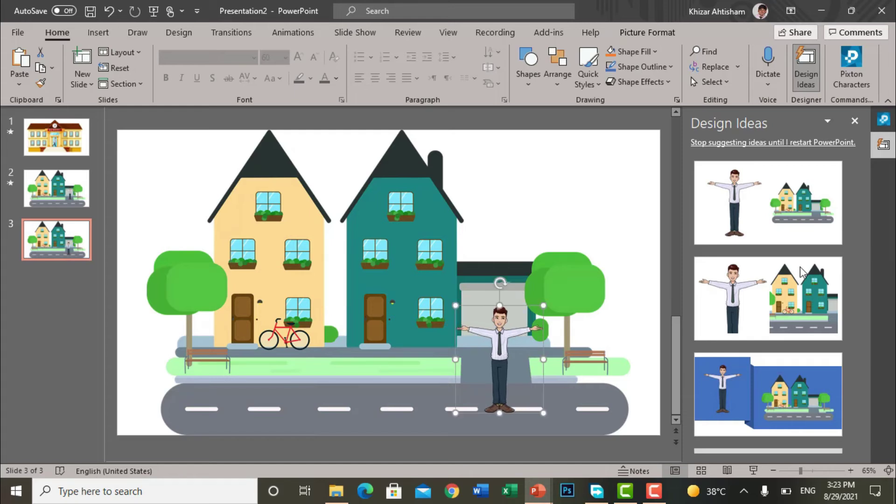
pyautogui.click(852, 122)
# Insert the recently used long-haired character in the grey jacket in the waving pose with a briefcase.
pyautogui.click(697, 177)
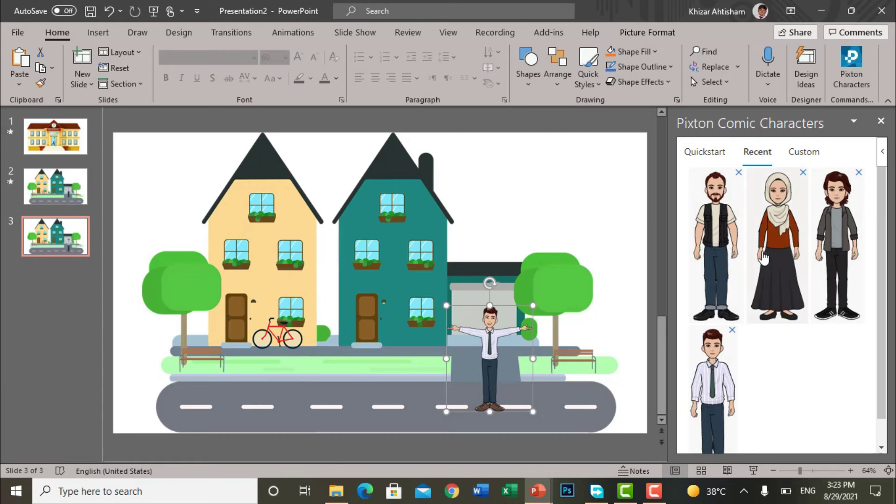
pyautogui.click(834, 230)
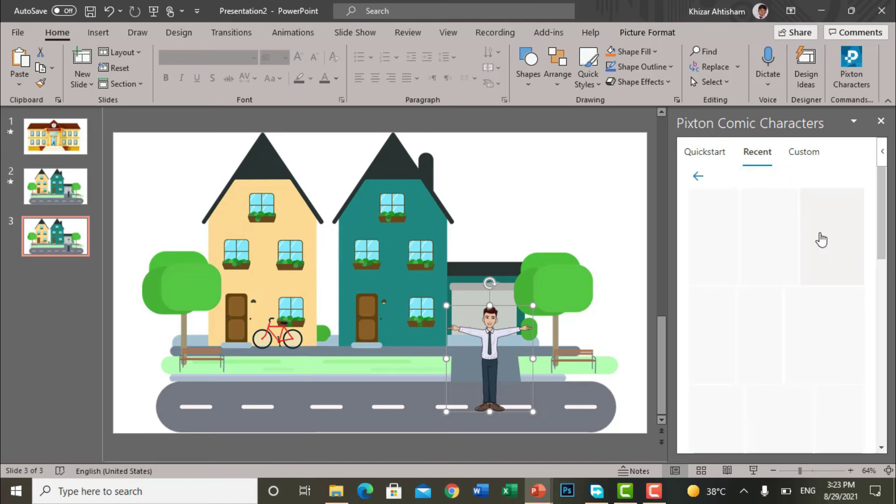
pyautogui.scroll(-5, 790, 248)
pyautogui.scroll(-4, 788, 272)
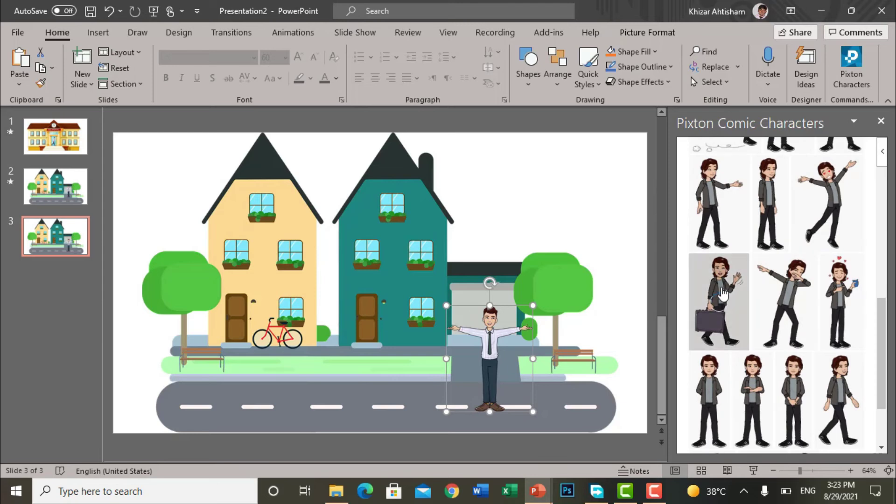
pyautogui.click(722, 293)
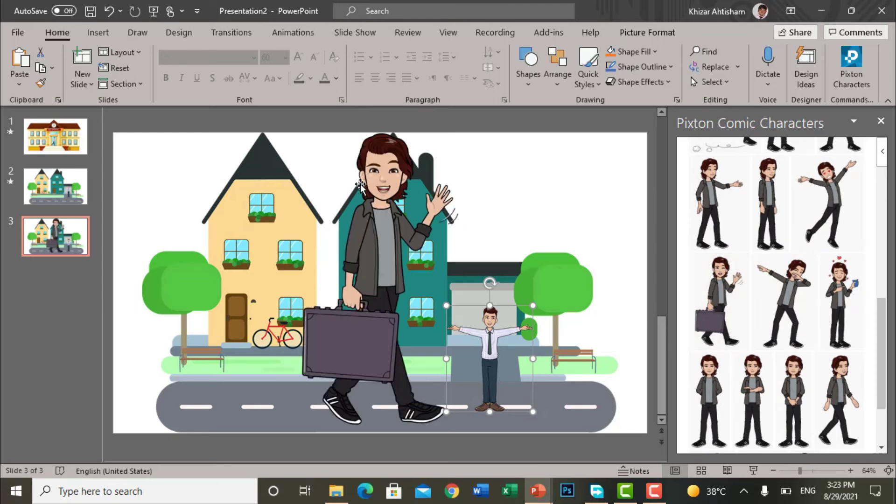
# Shrink the character with the briefcase and place it on the road in front of the yellow house's door.
pyautogui.click(359, 184)
pyautogui.moveTo(458, 143); pyautogui.dragTo(376, 291)
pyautogui.moveTo(326, 329); pyautogui.dragTo(252, 301)
pyautogui.moveTo(290, 270); pyautogui.dragTo(250, 308)
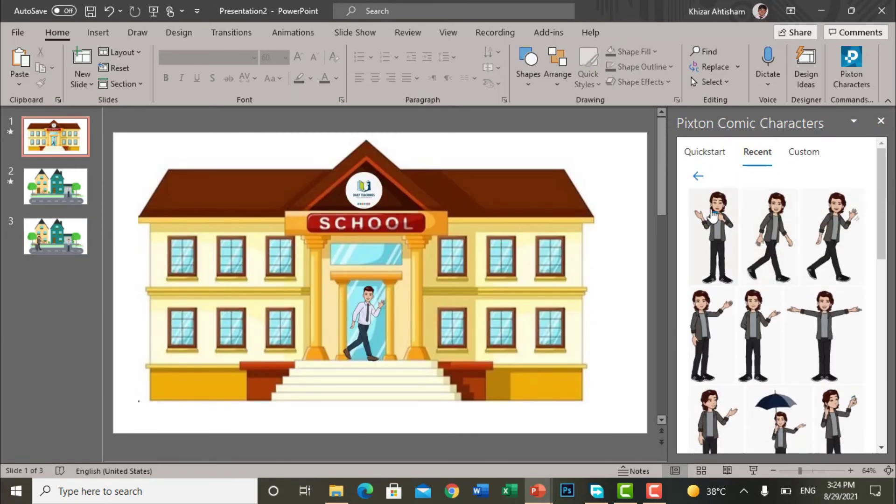
# Insert the recently used bearded character with the black vest in the walking and waving pose on the third slide.
pyautogui.click(698, 176)
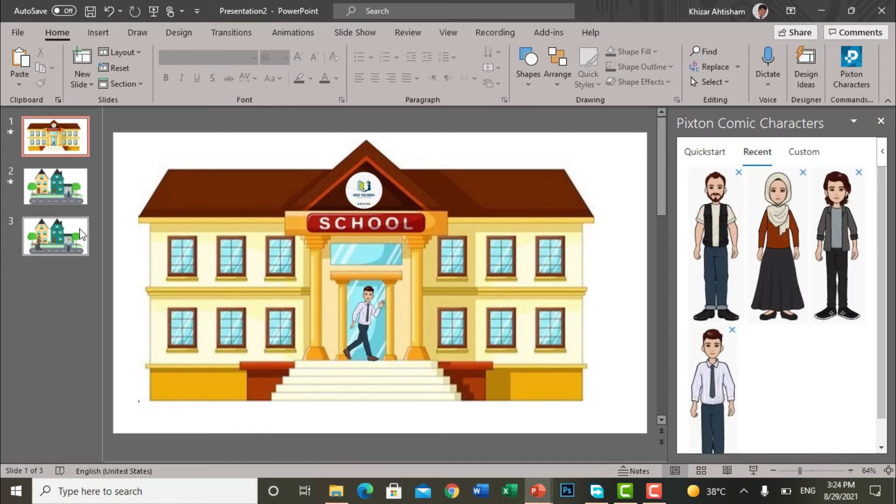
pyautogui.click(82, 234)
pyautogui.click(729, 219)
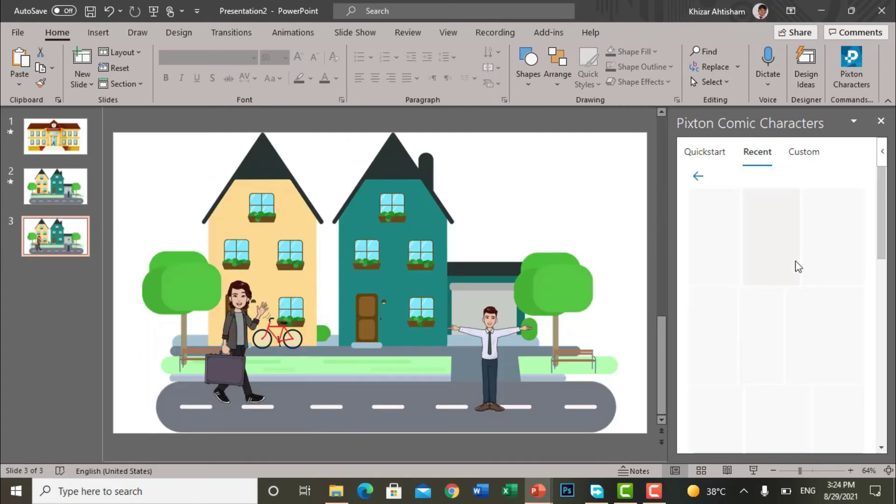
pyautogui.click(850, 243)
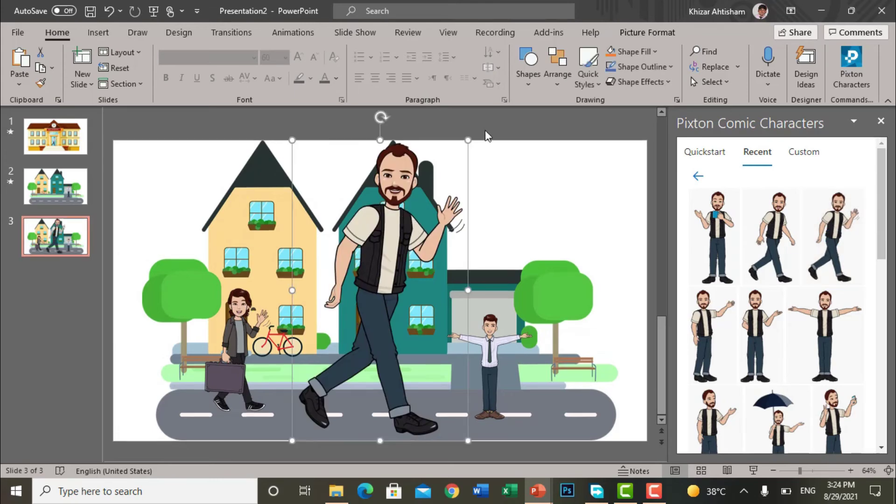
# Shrink the bearded character, place him on the road between the two houses, and close the Pixton pane.
pyautogui.moveTo(466, 143); pyautogui.dragTo(372, 289)
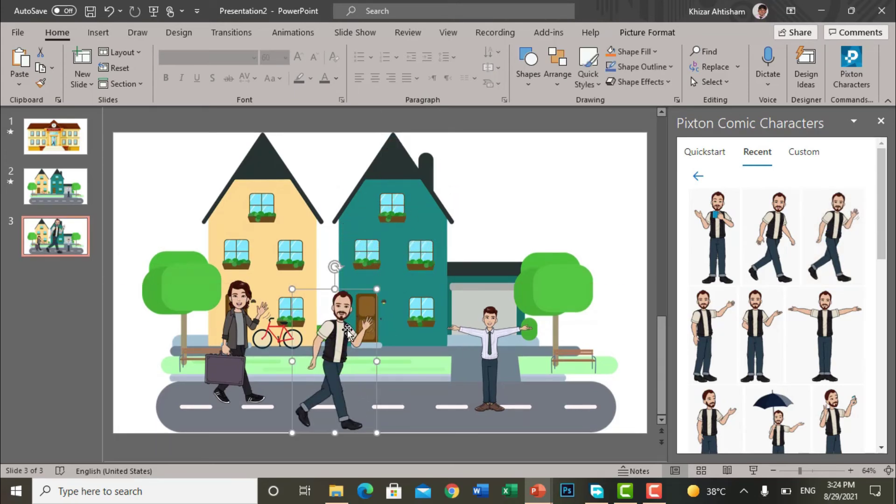
pyautogui.moveTo(336, 316); pyautogui.dragTo(338, 294)
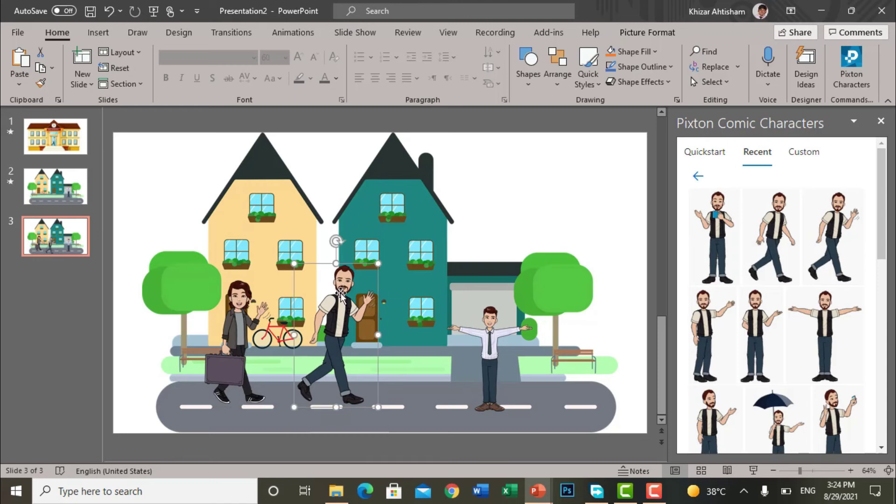
pyautogui.moveTo(374, 267); pyautogui.dragTo(359, 285)
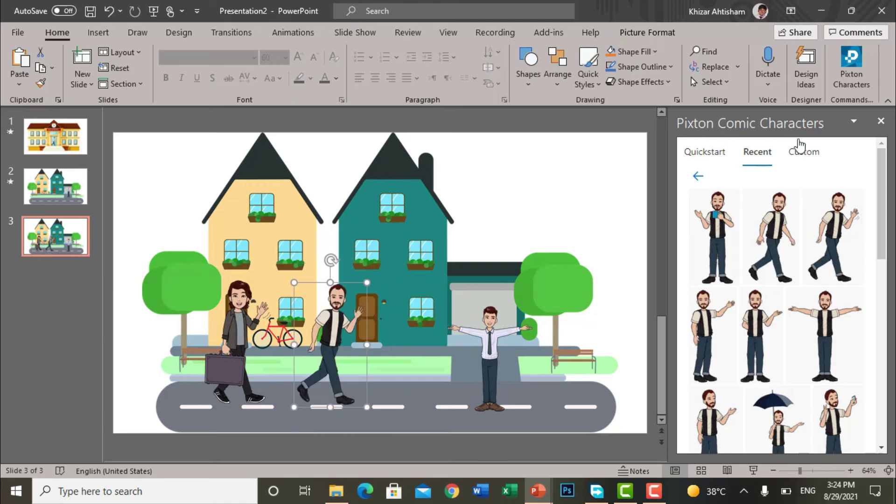
pyautogui.click(881, 121)
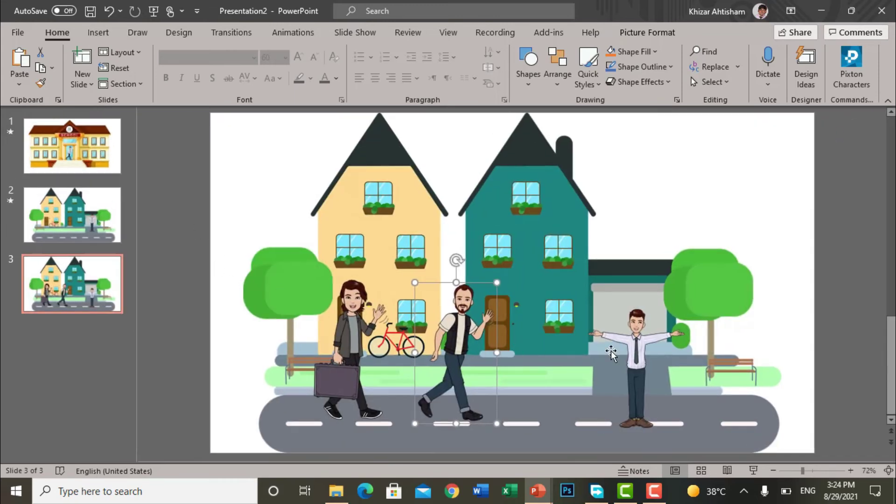
# Enlarge the character with the tie slightly and move the bearded character closer to the one with the briefcase.
pyautogui.click(644, 363)
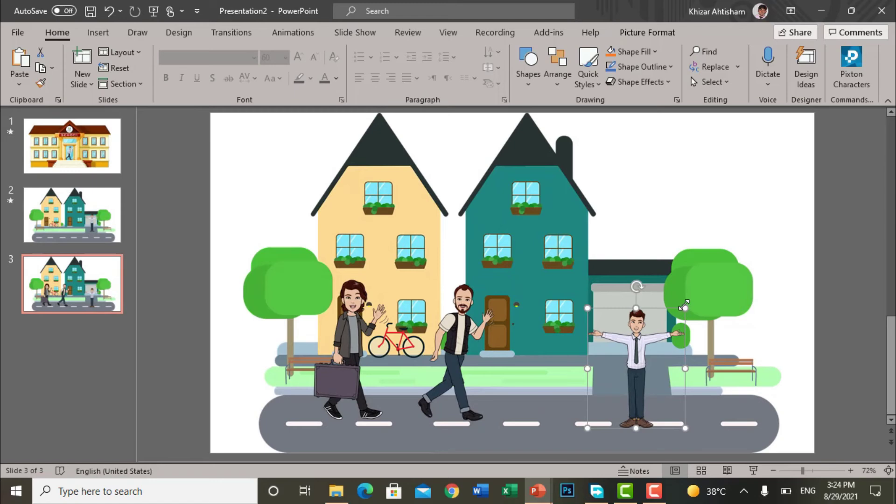
pyautogui.moveTo(688, 308); pyautogui.dragTo(694, 294)
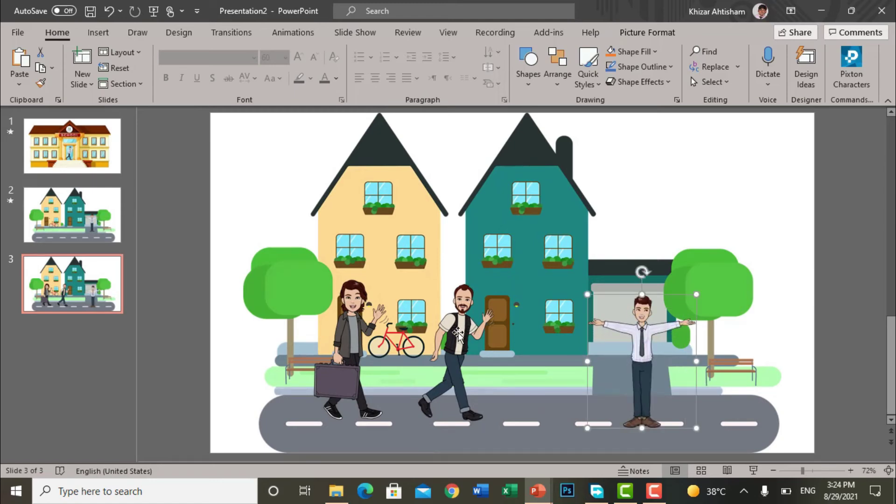
pyautogui.click(456, 332)
pyautogui.moveTo(456, 332); pyautogui.dragTo(438, 329)
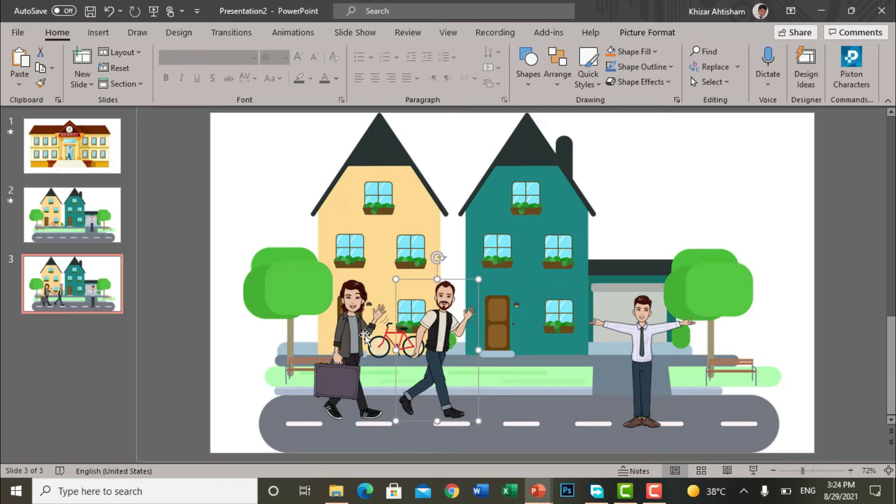
# Apply the Teeter emphasis animation to the bearded character and the character with the briefcase together.
pyautogui.keyDown('shift'); pyautogui.click(347, 334); pyautogui.keyUp('shift')
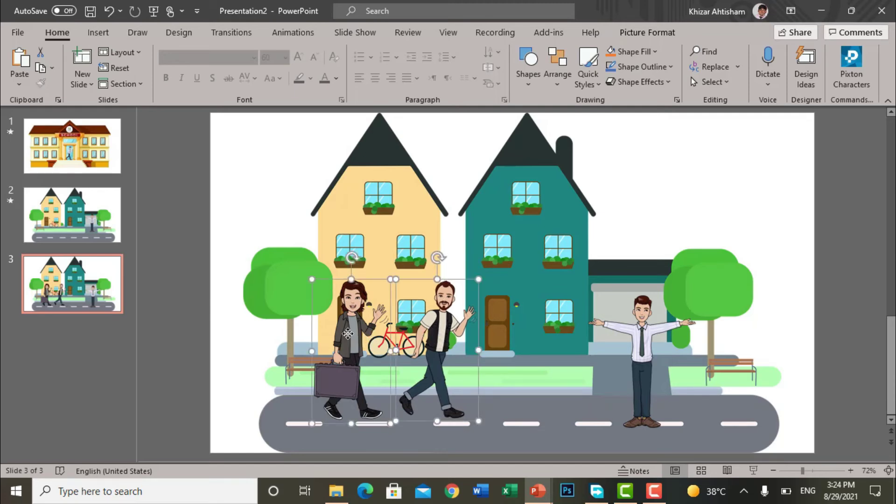
pyautogui.click(285, 35)
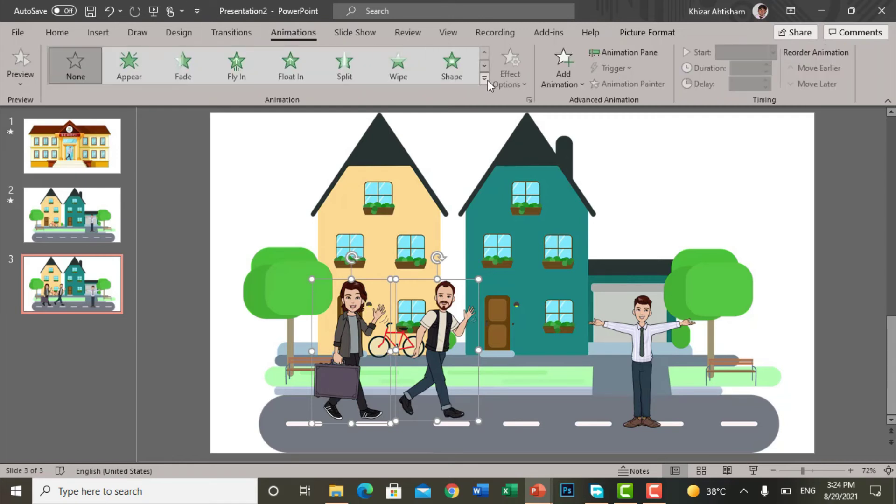
pyautogui.click(485, 79)
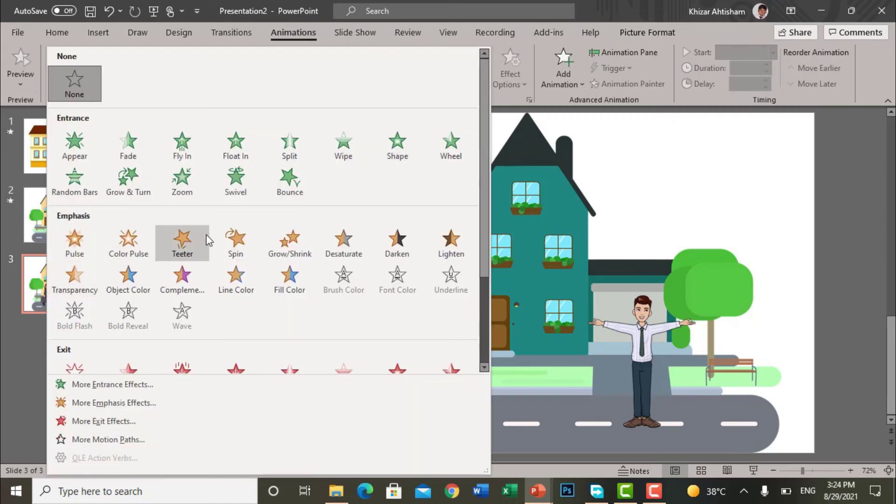
pyautogui.click(194, 239)
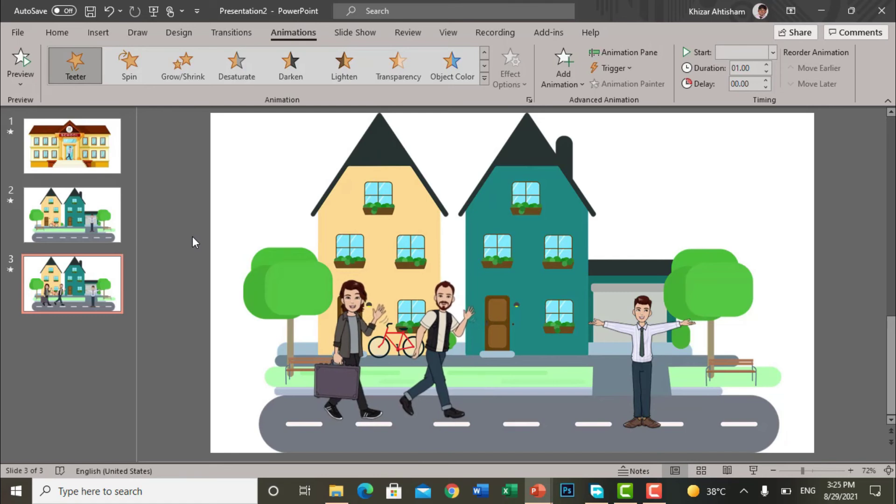